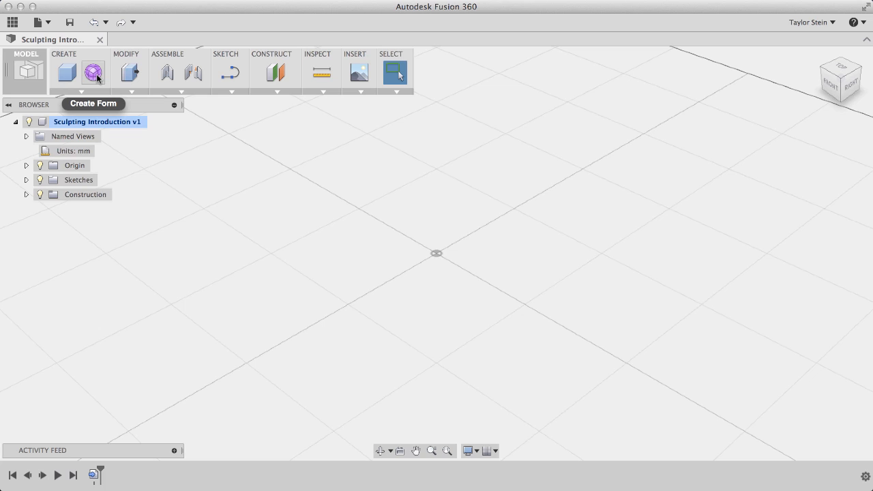
Create a form and place a center-type box on the horizontal origin plane, centred on the origin, about 169 by 123 mm.
left_click(93, 72)
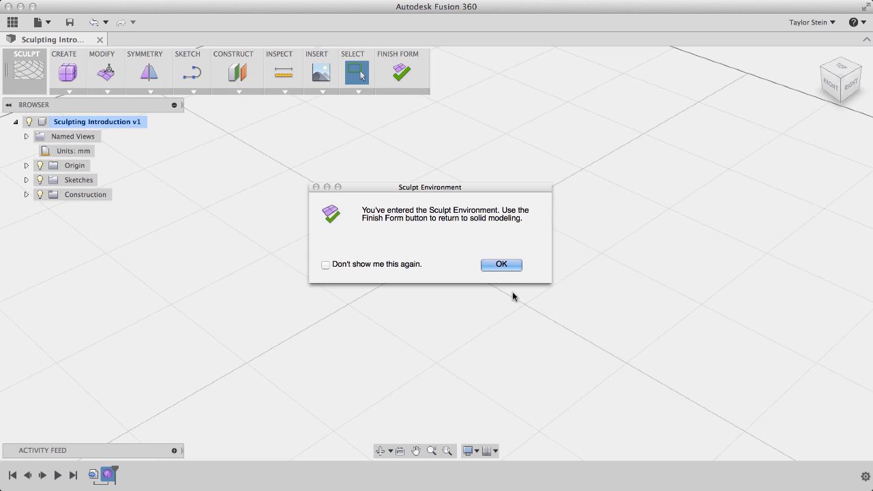
left_click(513, 267)
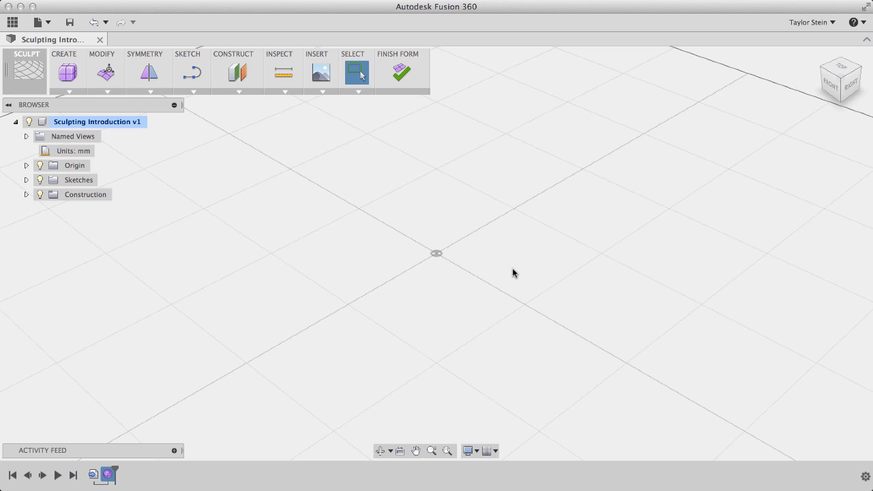
left_click(71, 91)
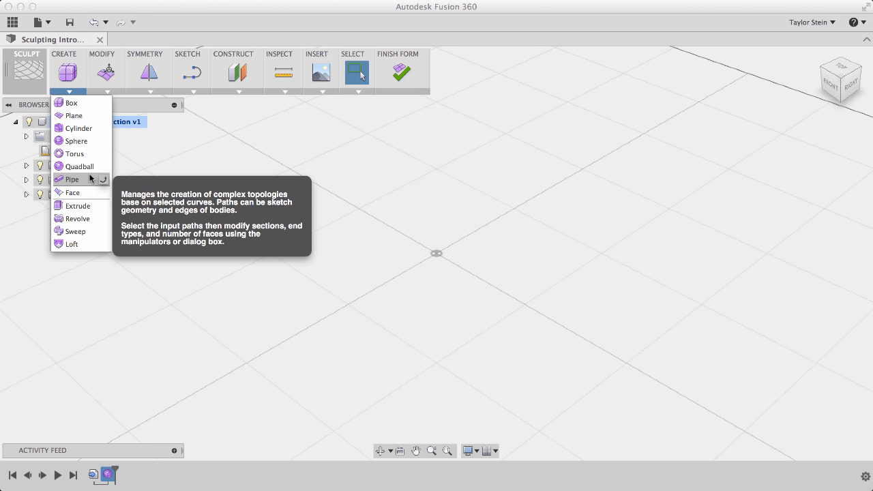
left_click(72, 103)
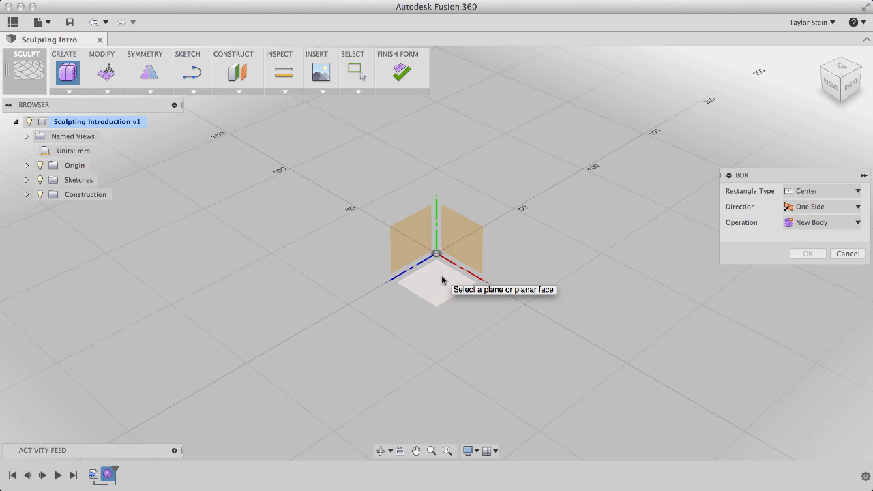
left_click(441, 276)
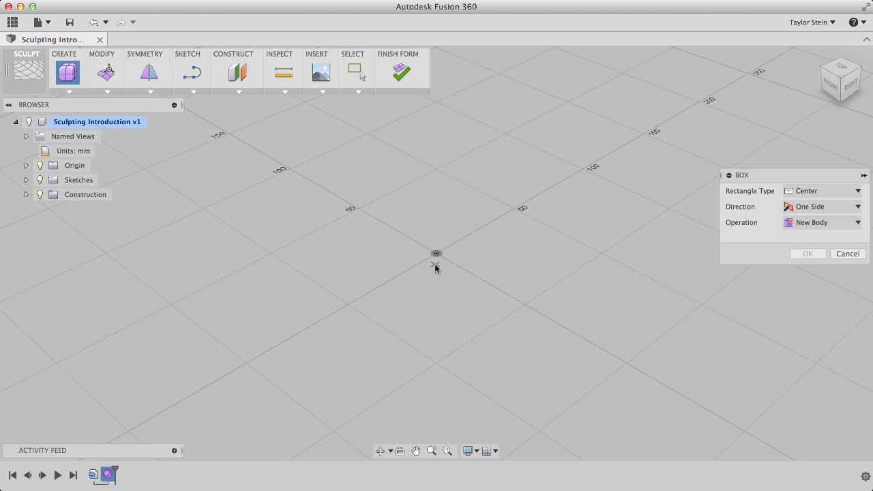
left_click(436, 254)
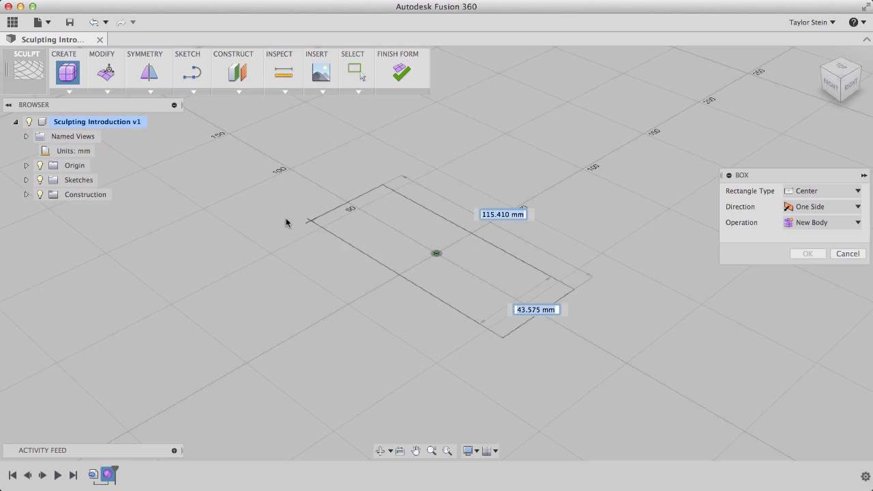
left_click(202, 235)
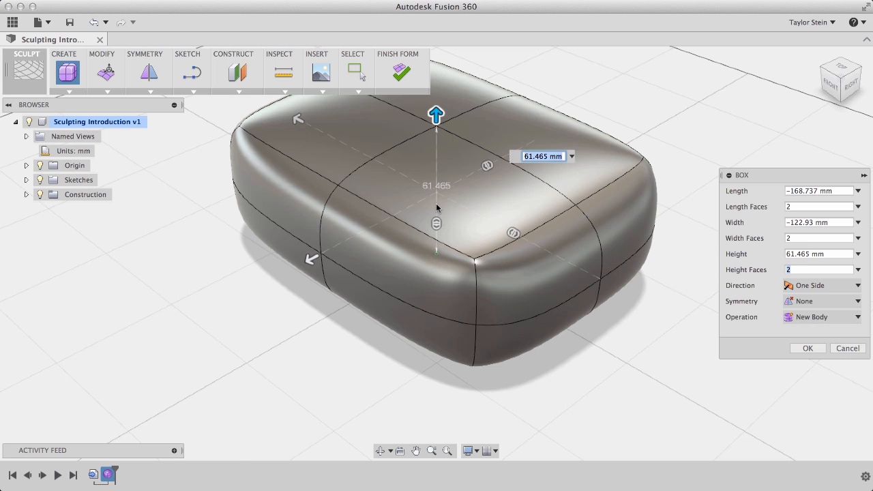
Set the box's length to 175 mm, width to 150 mm and height to 75 mm.
scroll(436, 202, "down", 3)
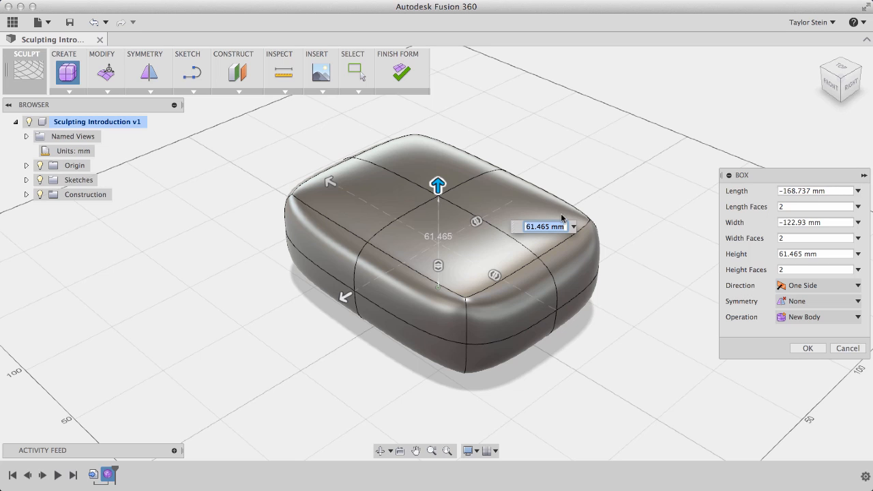
left_click(808, 191)
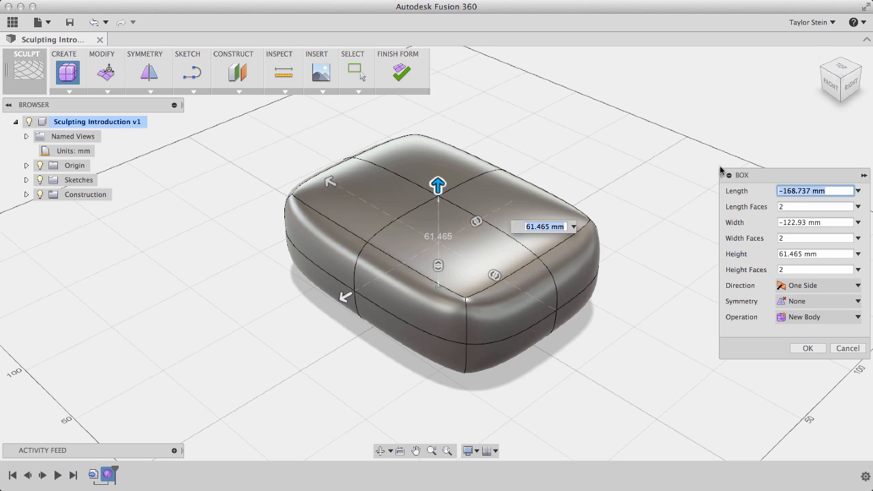
type("175")
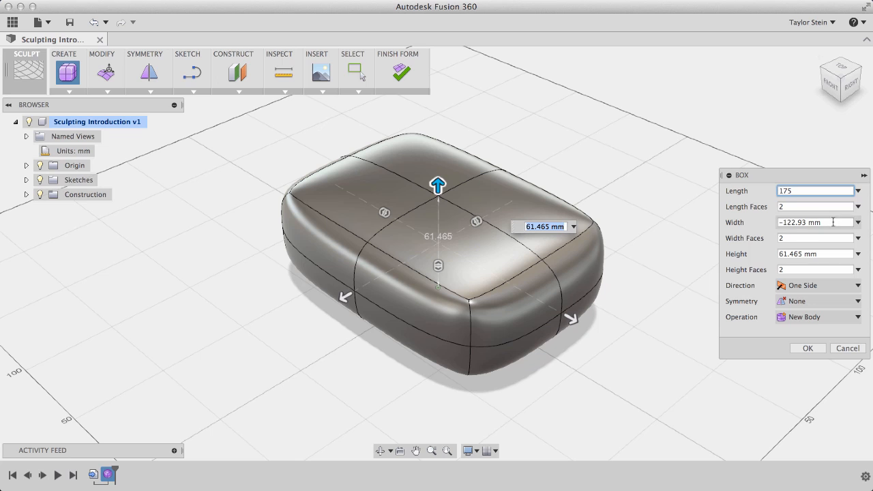
left_click(832, 222)
double_click(832, 221)
key("BackSpace")
type("150")
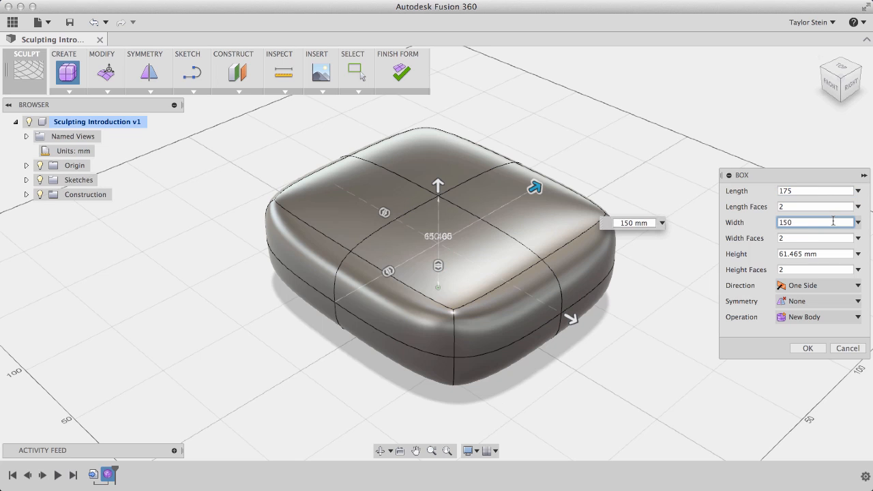
left_click(829, 254)
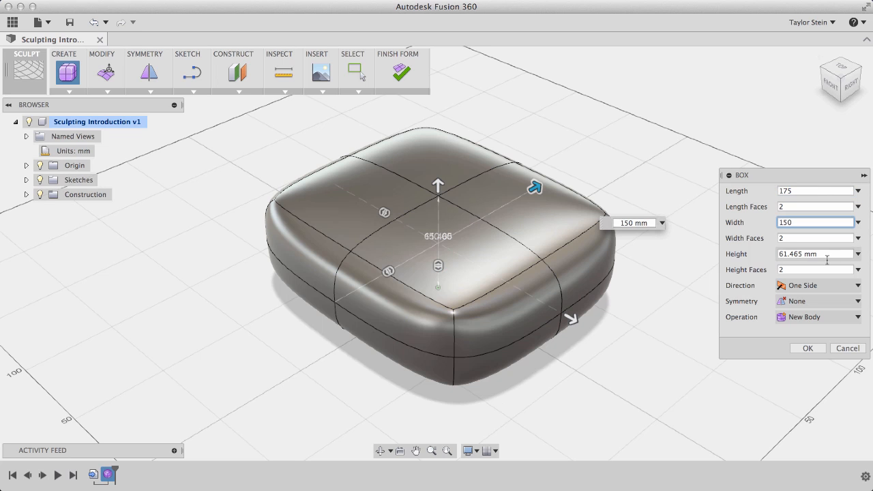
double_click(829, 254)
type("75")
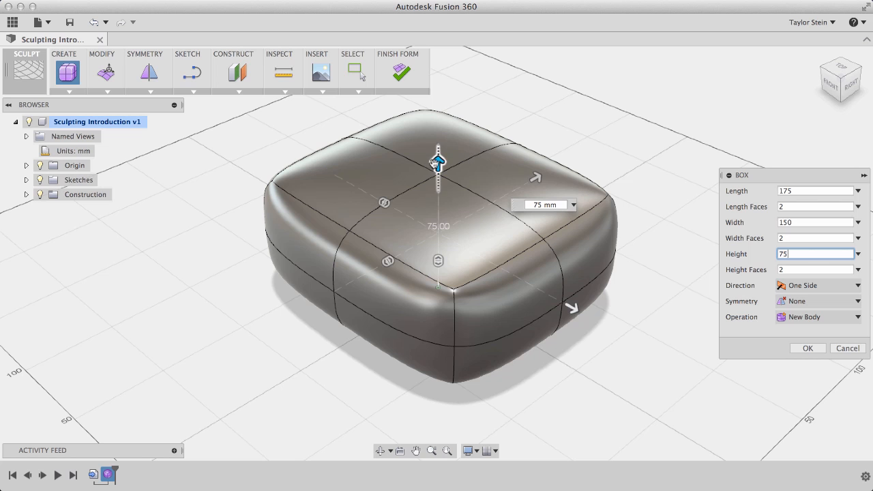
Try a box height of 80 mm using the height manipulator, and return it to 75 mm.
left_click_drag(436, 165, 438, 156)
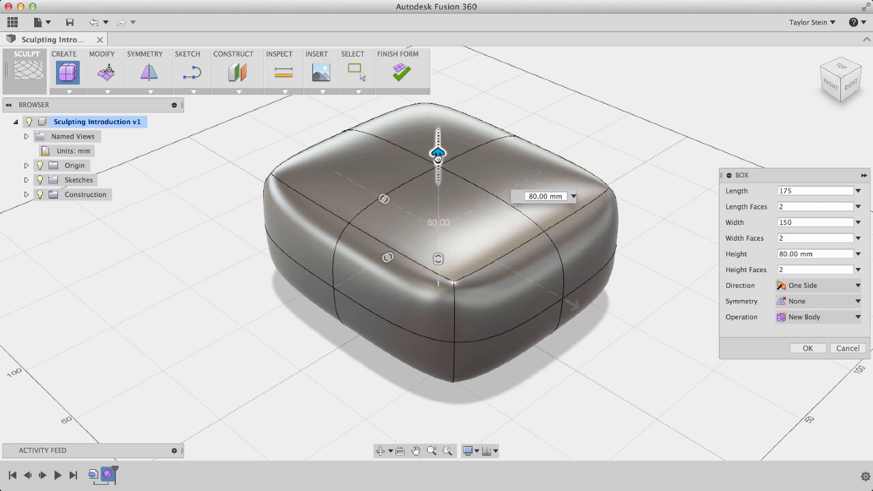
scroll(437, 157, "up", 5)
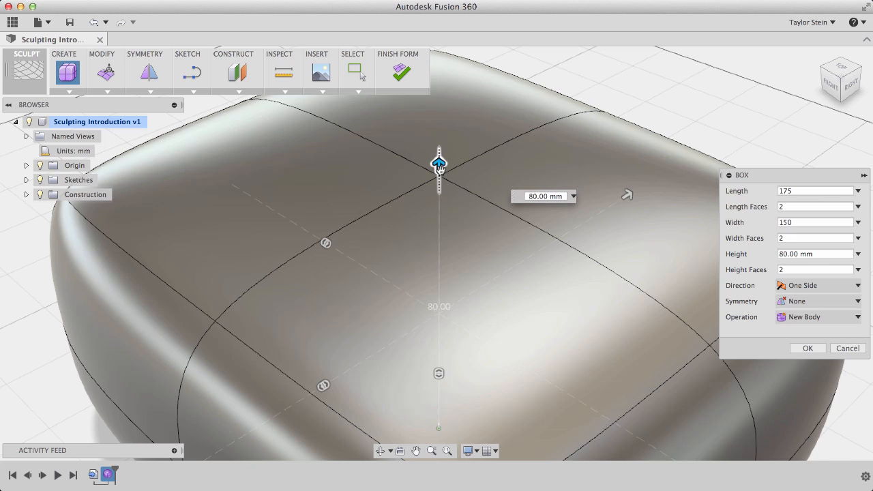
left_click_drag(439, 166, 440, 178)
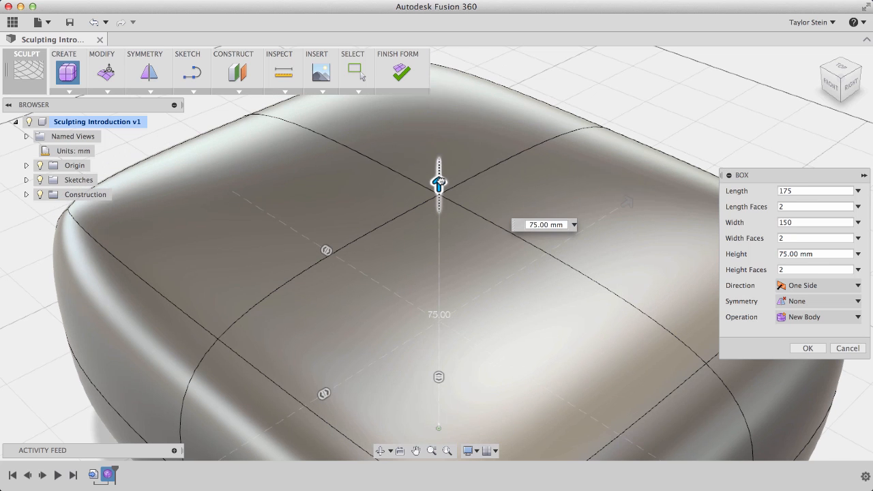
scroll(439, 182, "down", 5)
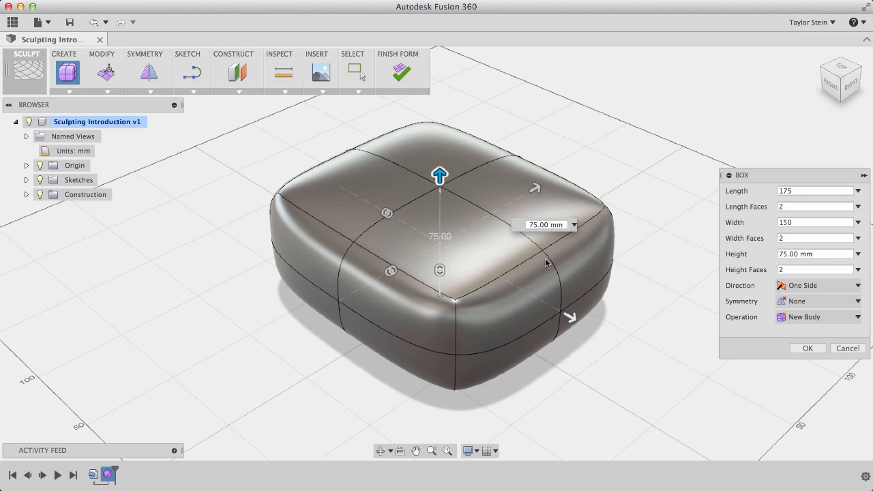
Divide the box into 3 length faces and 3 width faces, and create it as a new body.
left_click(387, 213)
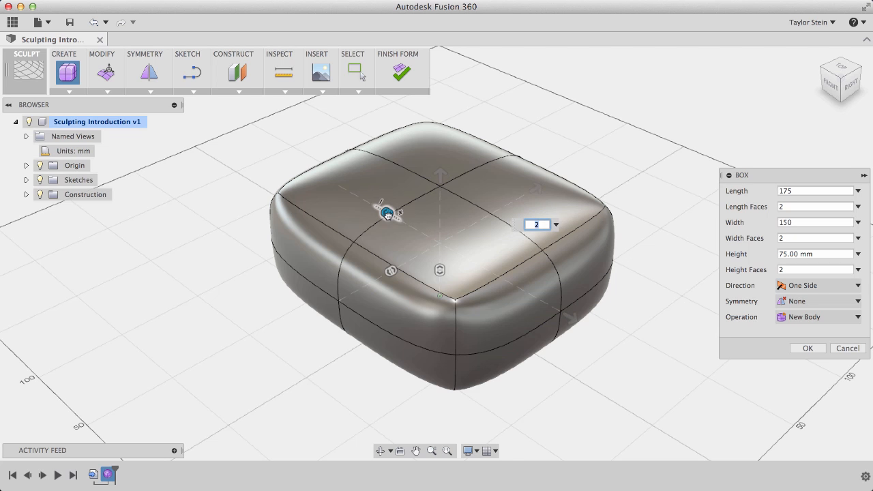
left_click_drag(387, 213, 400, 220)
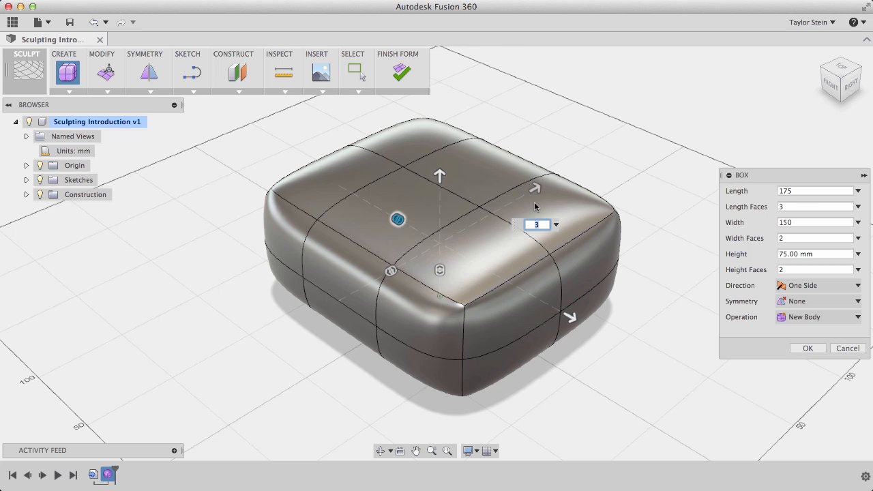
left_click(822, 238)
left_click_drag(823, 238, 757, 238)
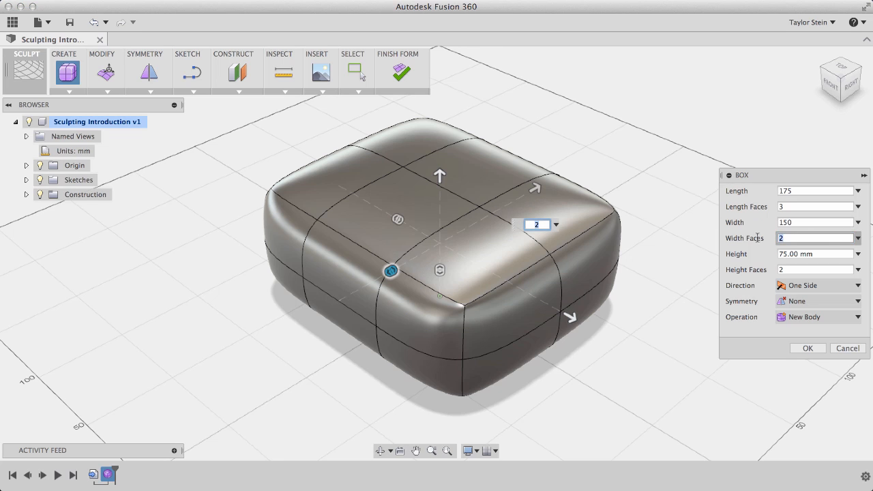
type("3")
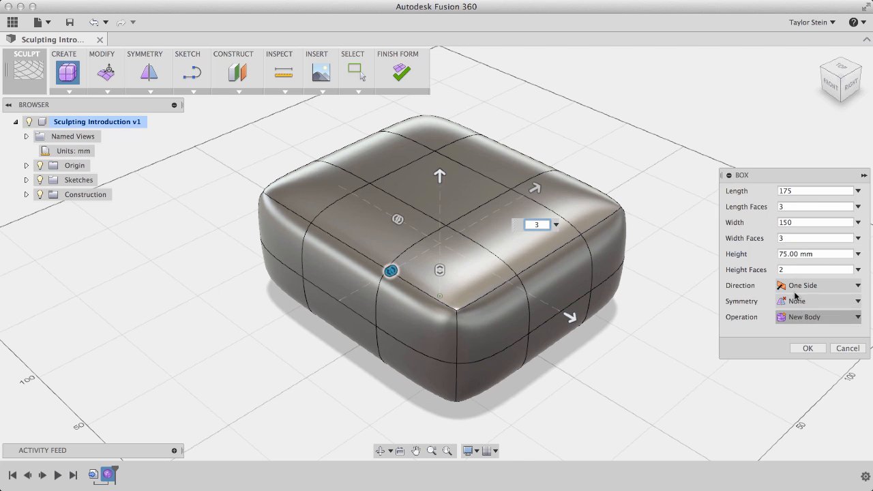
left_click(808, 348)
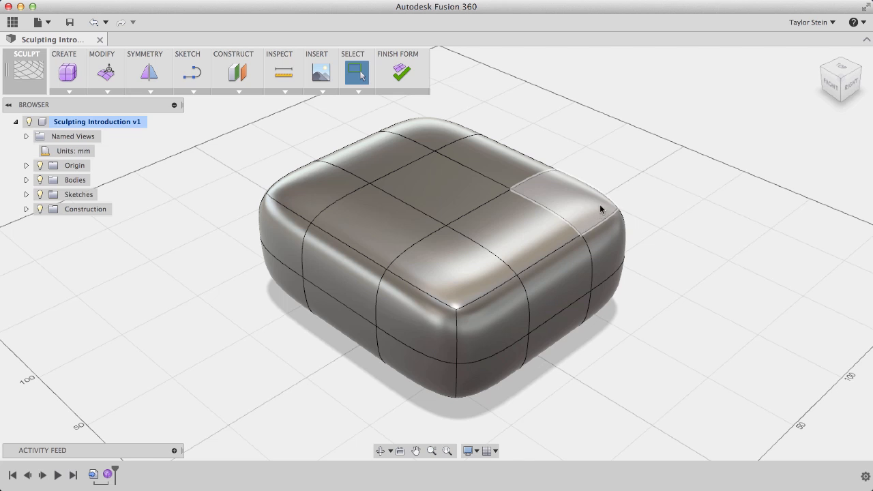
Finish the form to return to solid modeling, and hide the rounded box body.
left_click(401, 70)
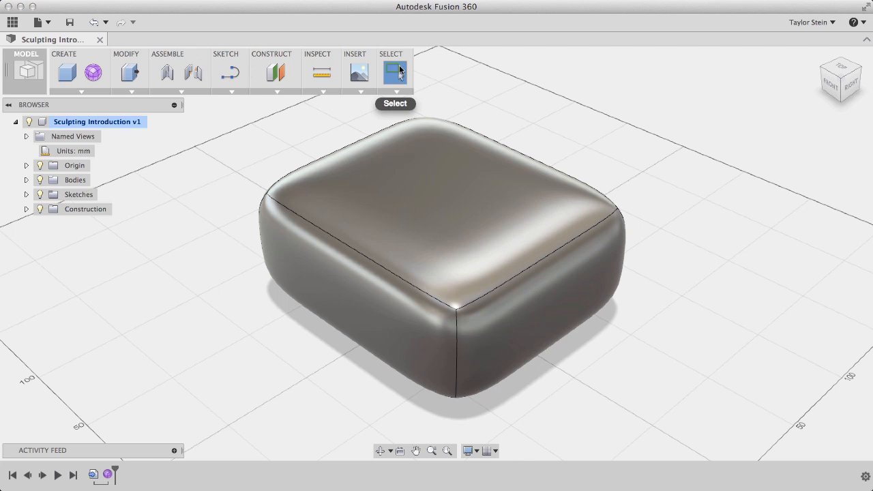
left_click(27, 180)
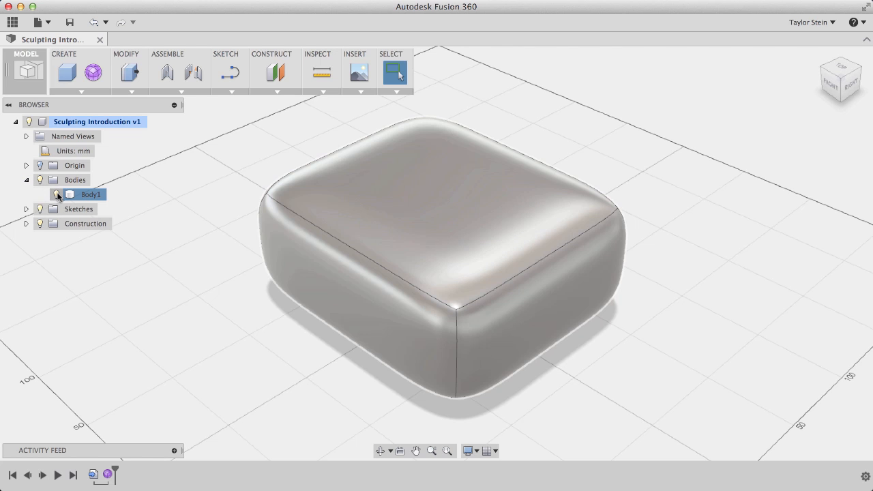
left_click(57, 194)
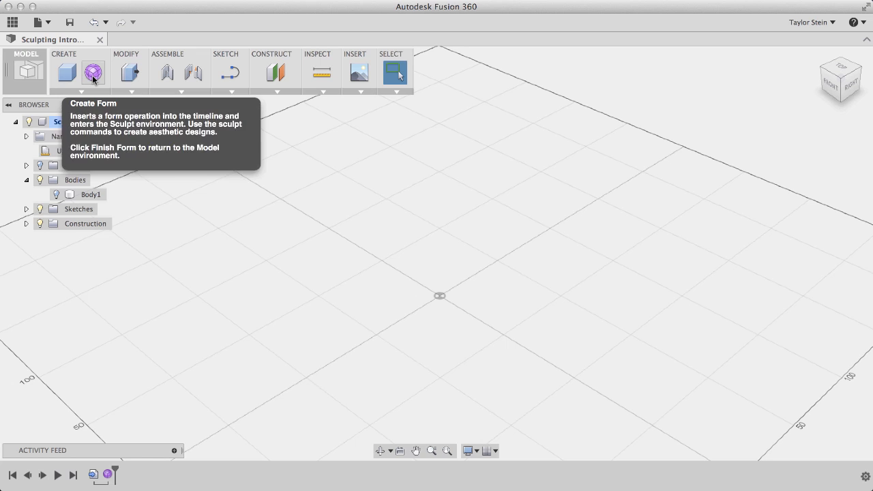
Start another form and make the Revolve sketch visible.
left_click(94, 75)
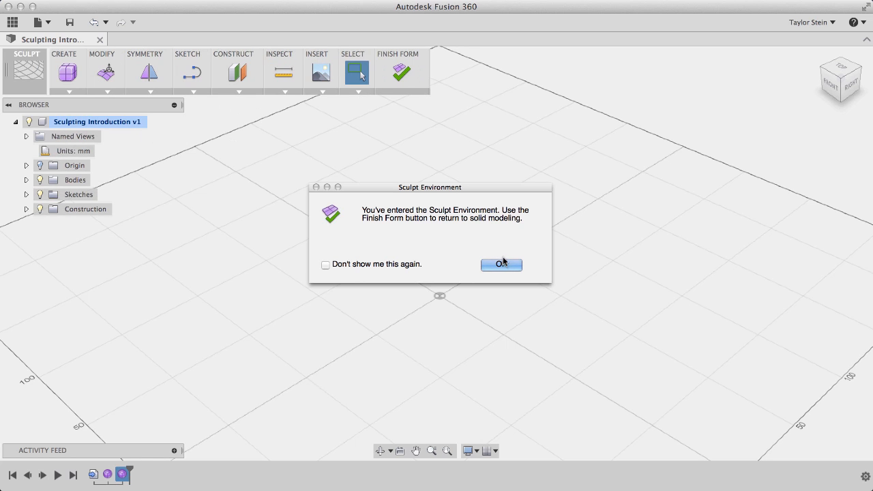
left_click(501, 264)
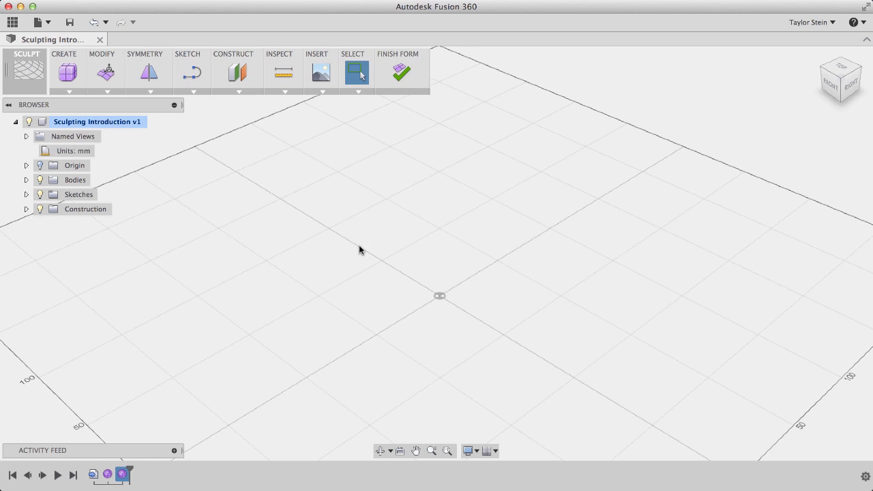
left_click(26, 194)
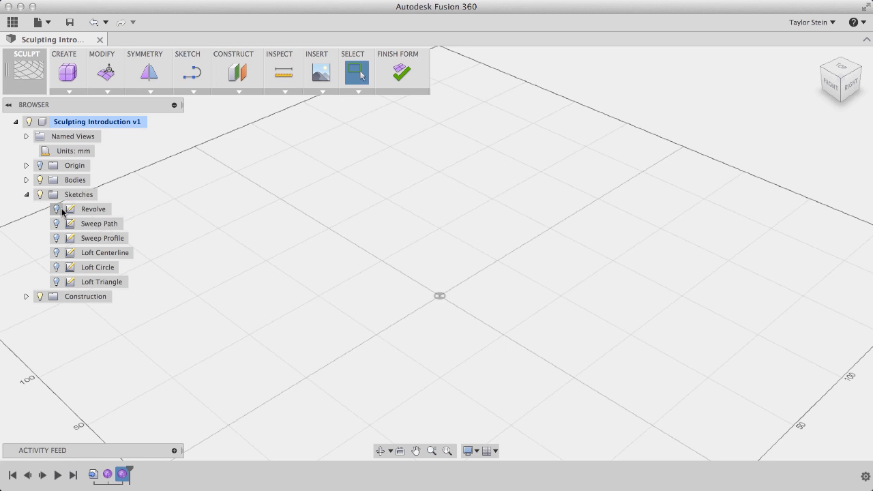
left_click(59, 207)
left_click(57, 209)
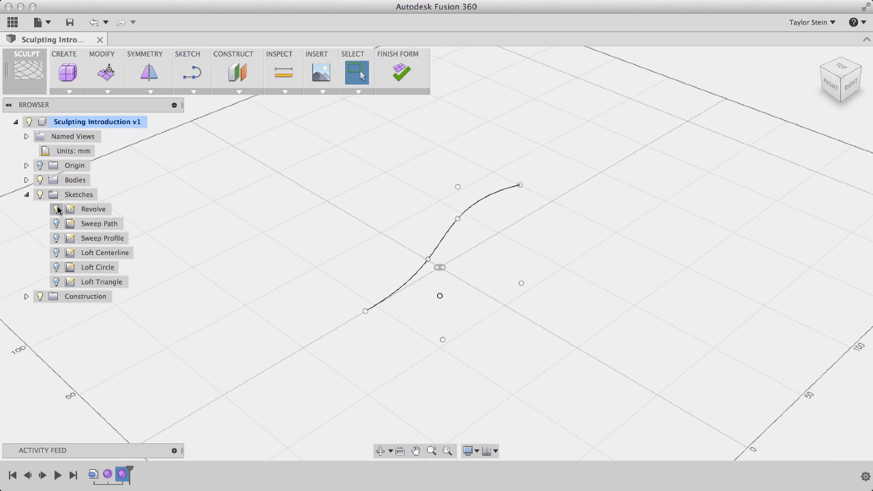
Start a Revolve of the sketched spline profile around the blue origin axis.
left_click(71, 91)
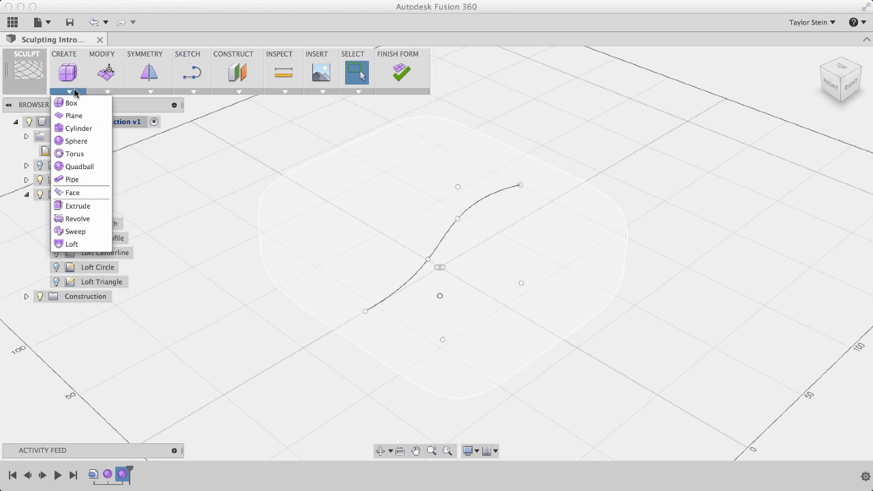
left_click(77, 218)
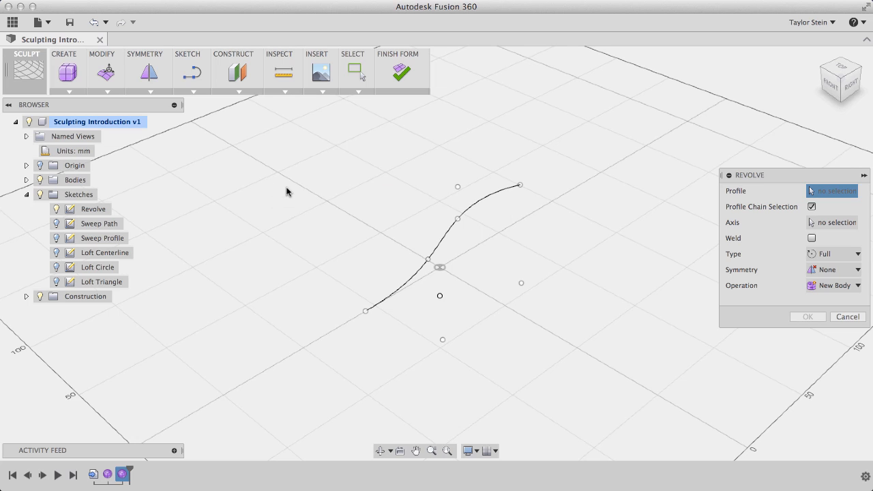
left_click(448, 229)
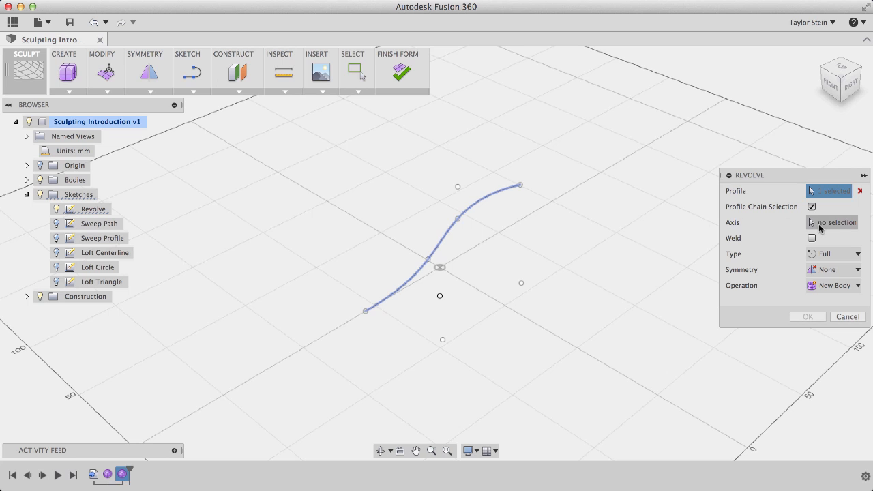
left_click(819, 225)
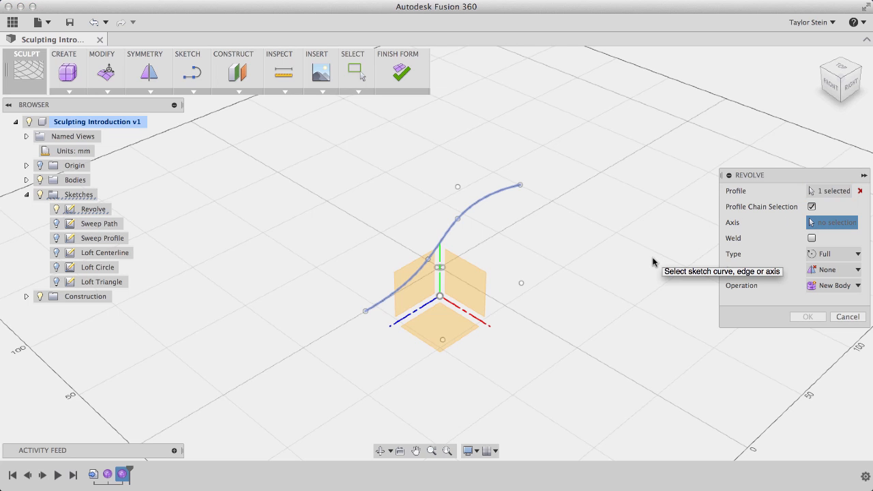
left_click(438, 289)
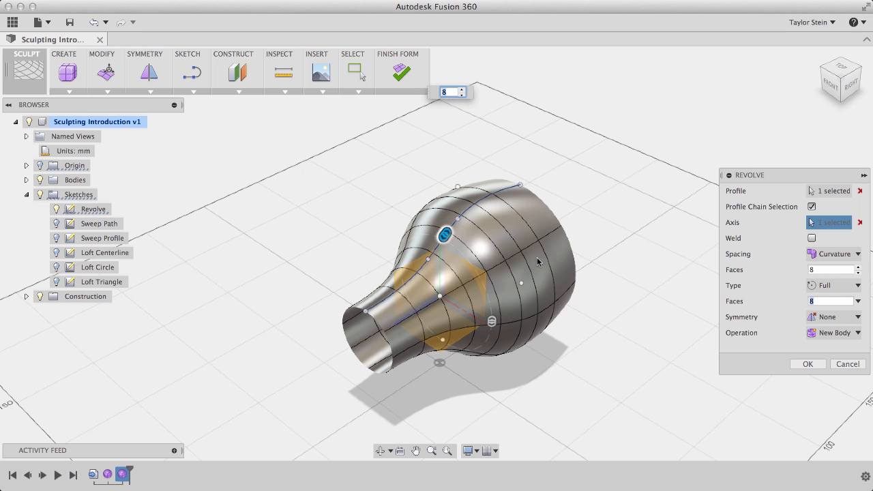
Limit the revolve to a 90-degree angle with Symmetric direction, and create it as a new body.
left_click(834, 287)
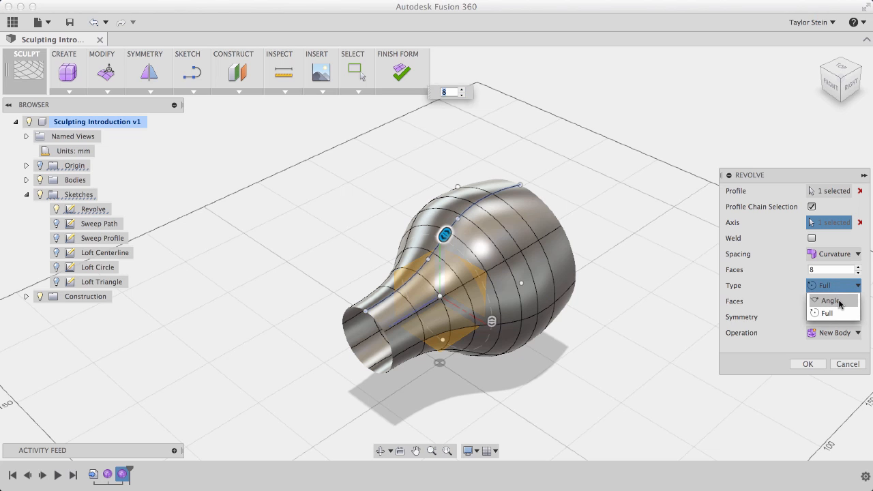
left_click(831, 301)
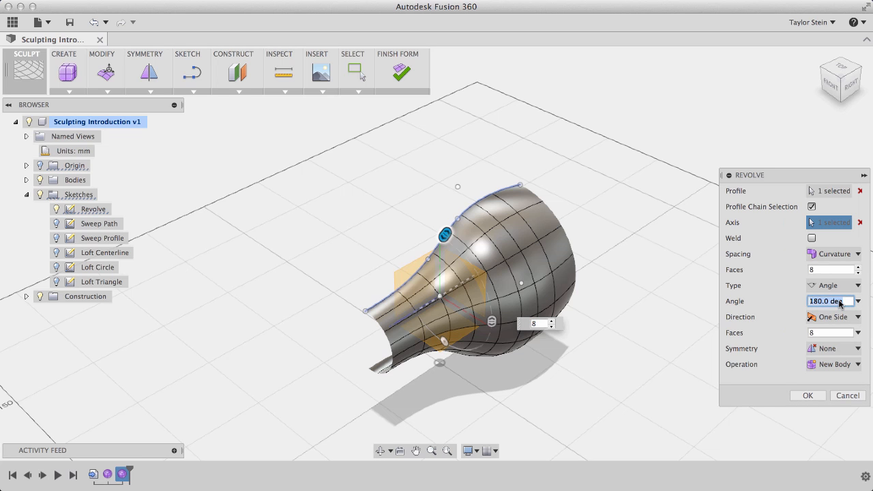
type("90")
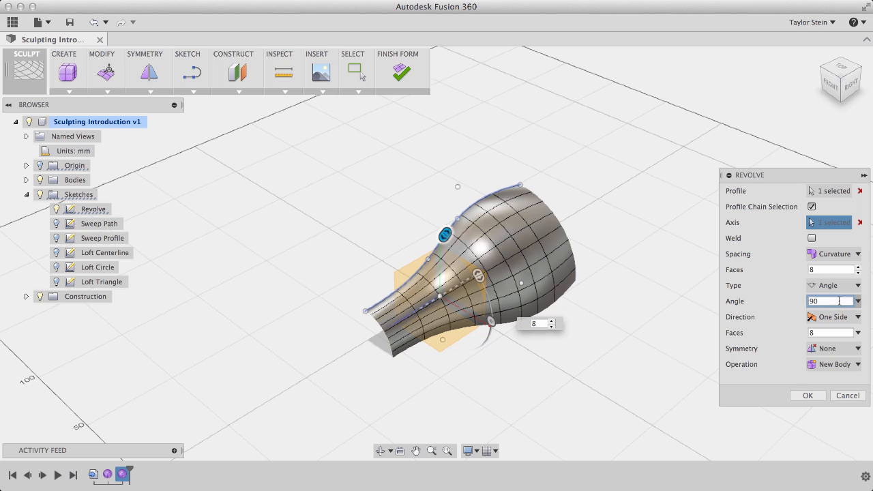
left_click(845, 317)
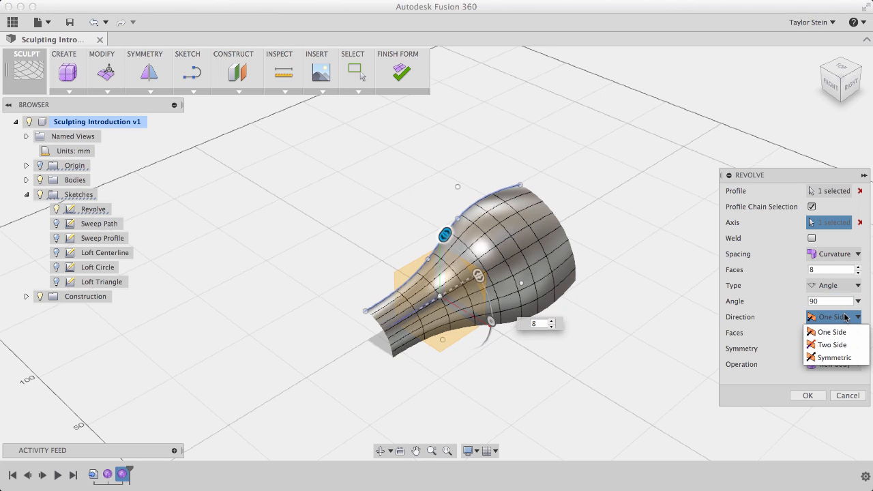
left_click(844, 358)
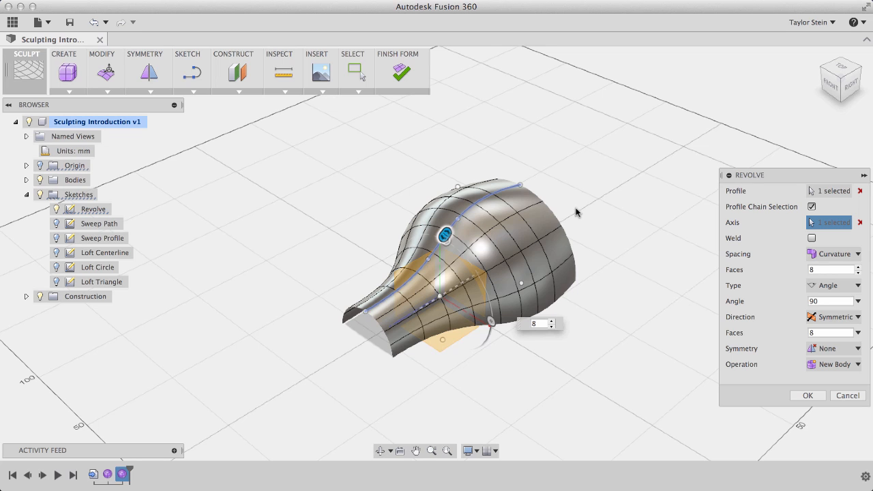
left_click(809, 396)
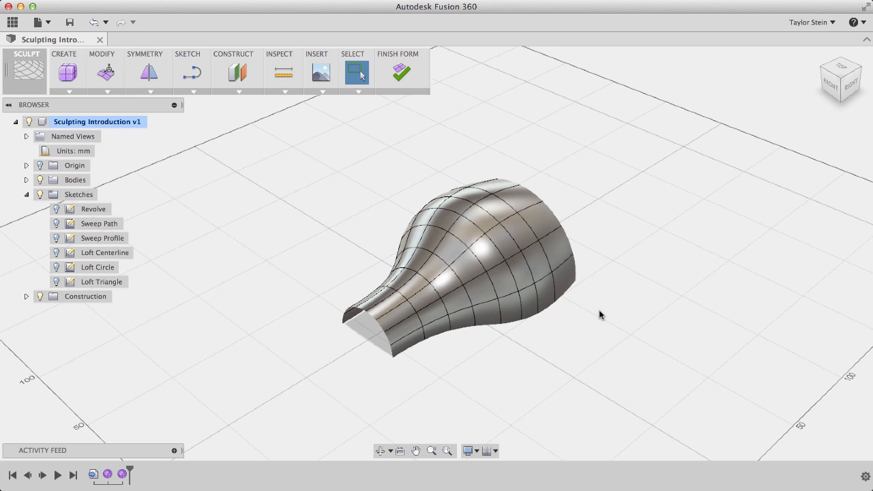
Finish the form to return to solid modeling, and hide the revolved body.
left_click(400, 76)
left_click(60, 209)
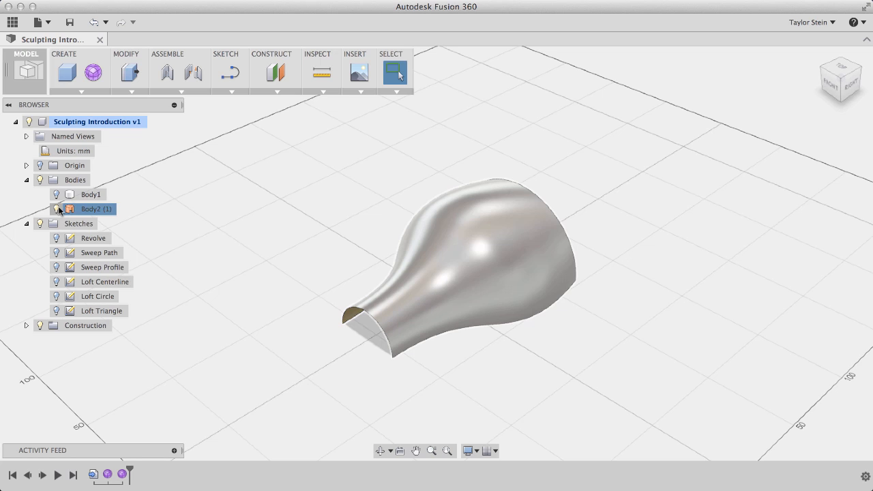
left_click(58, 209)
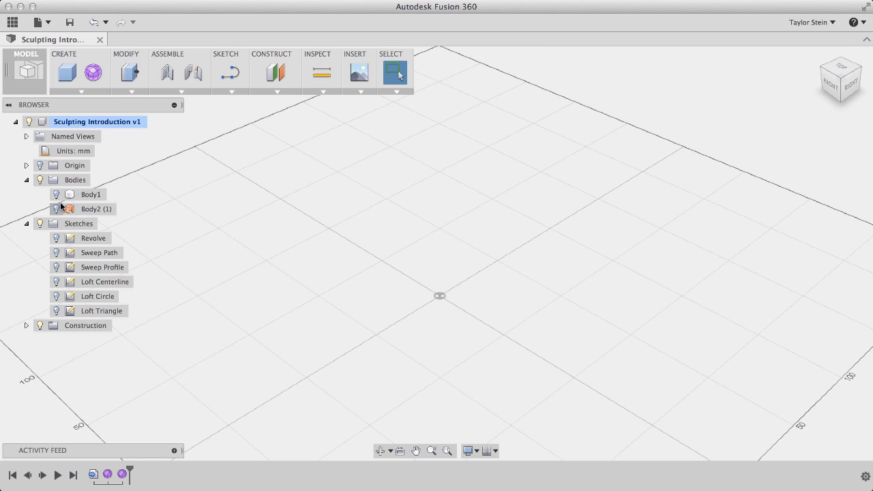
Start another form and make the Sweep Path and Sweep Profile sketches visible.
left_click(93, 73)
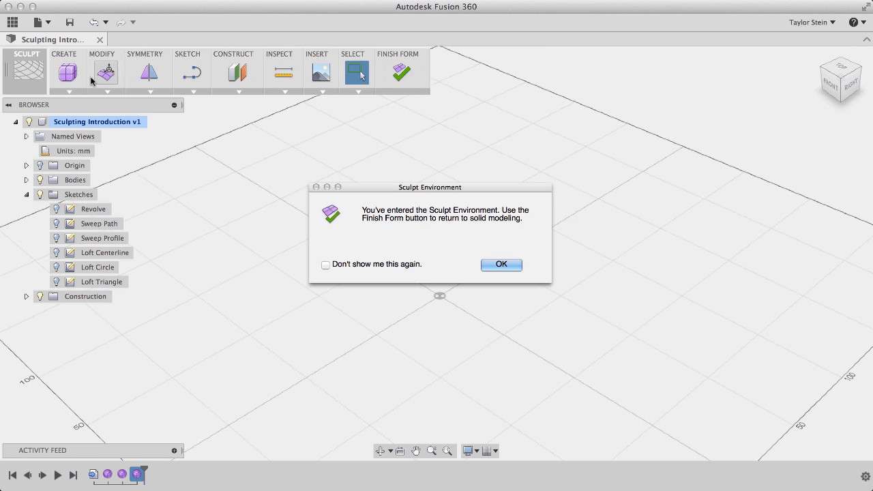
left_click(502, 265)
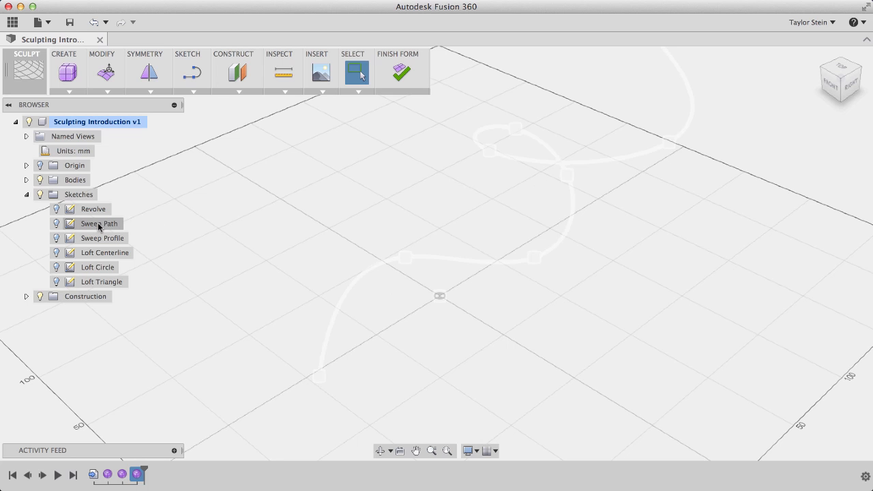
left_click(56, 223)
left_click(57, 238)
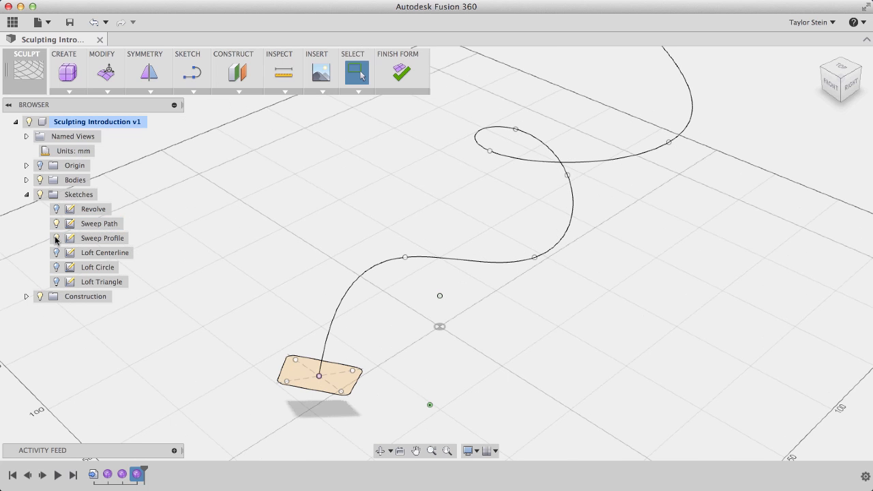
scroll(212, 238, "down", 3)
middle_click_drag(303, 224, 305, 262)
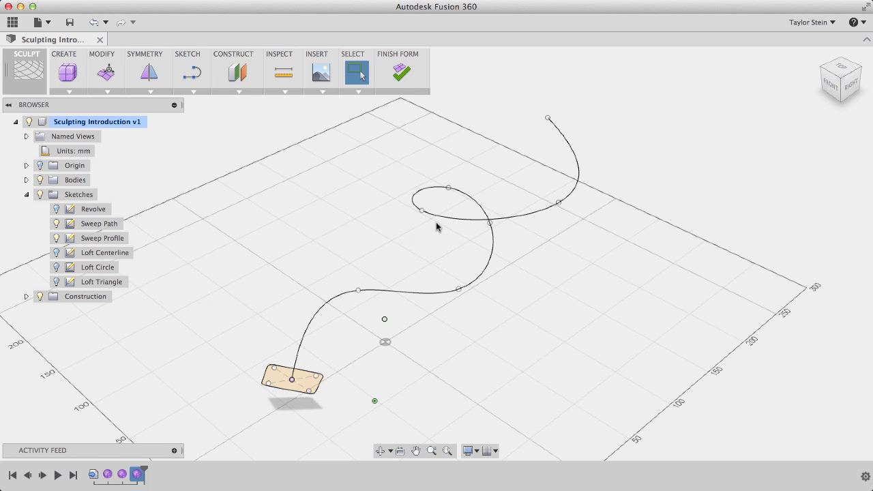
Start a Sweep of the rounded rectangular profile along the curved Sweep Path.
left_click(68, 91)
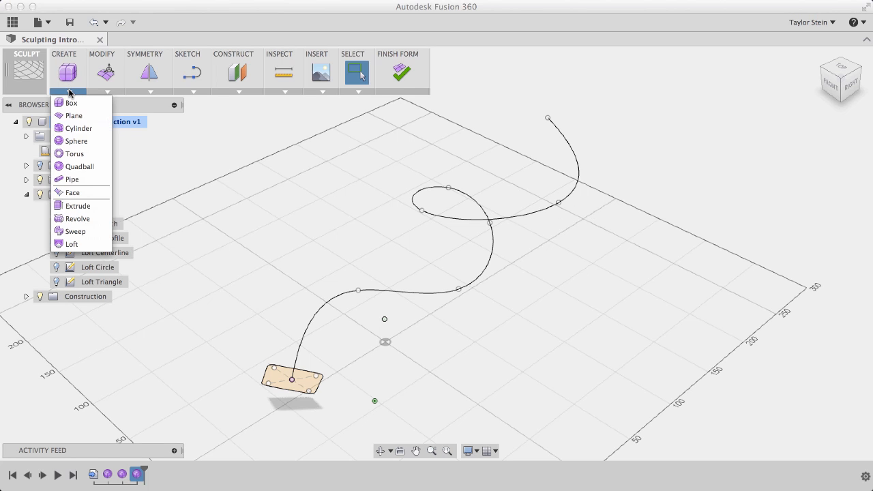
left_click(74, 232)
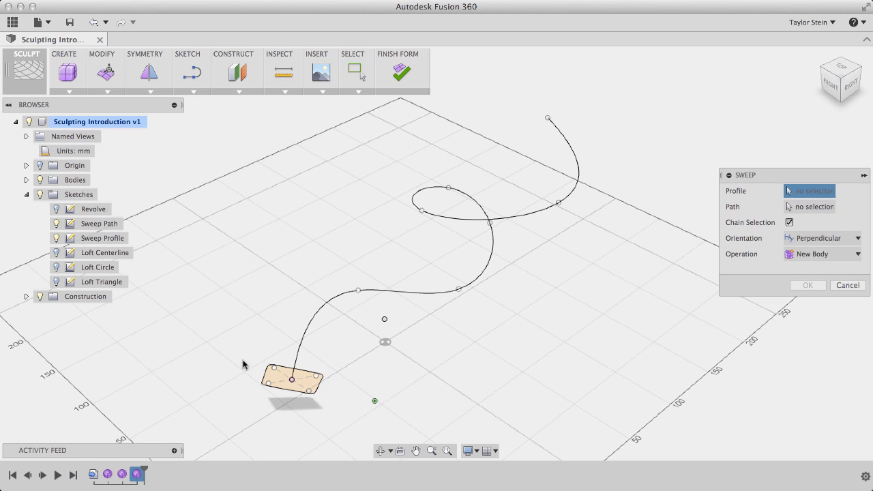
left_click(278, 383)
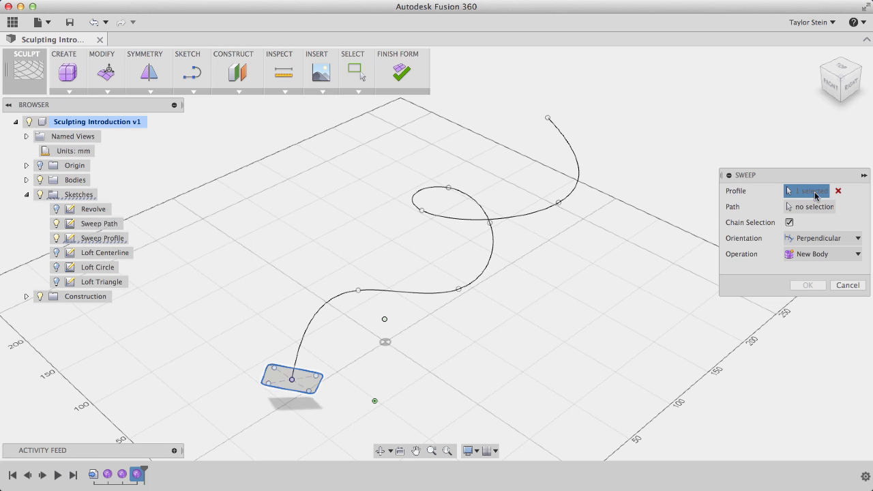
left_click(811, 207)
left_click(492, 246)
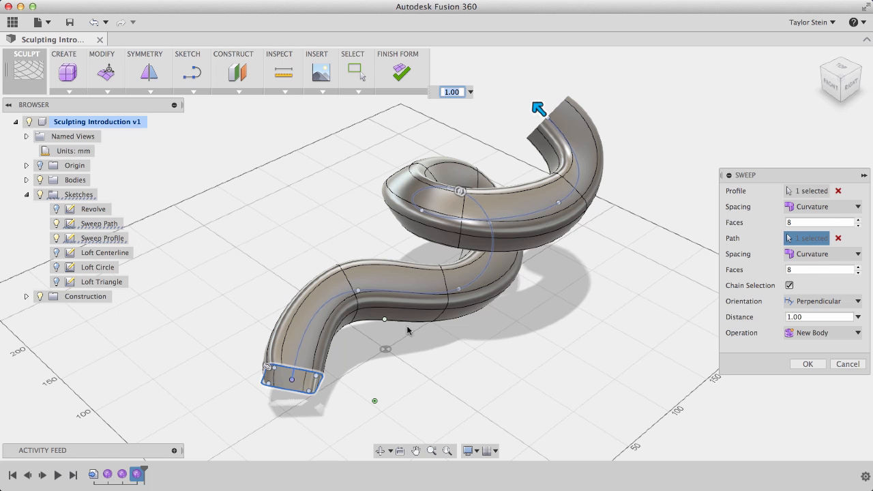
Set the number of faces around the sweep profile to 24 with Curvature spacing.
scroll(283, 381, "up", 5)
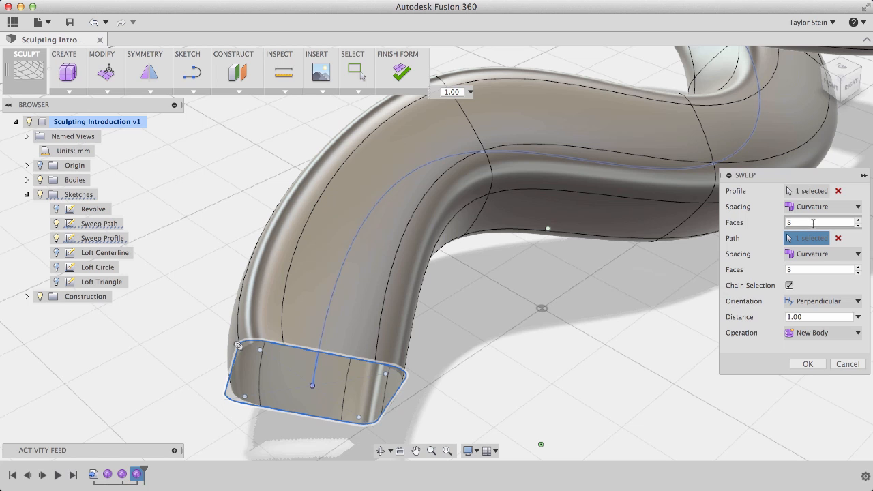
left_click(813, 223)
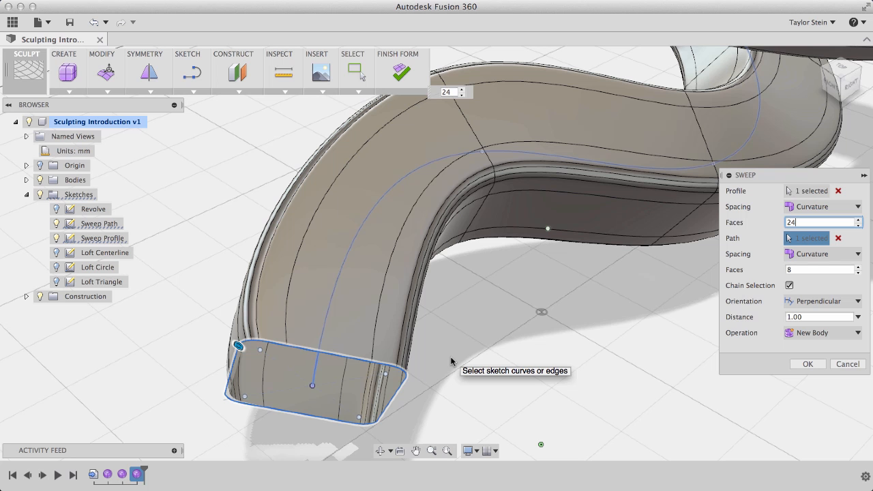
scroll(555, 317, "down", 5)
middle_click_drag(628, 283, 517, 332)
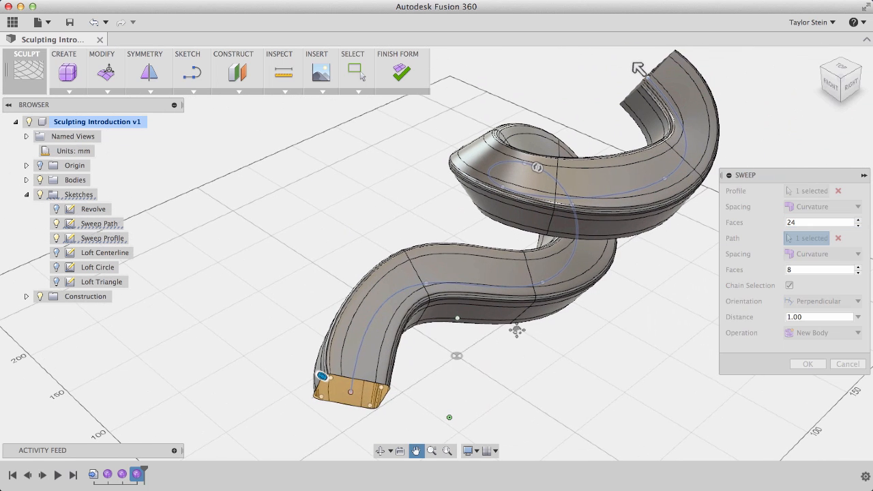
Try the Parallel orientation for the sweep, and return it to Perpendicular.
left_click(851, 303)
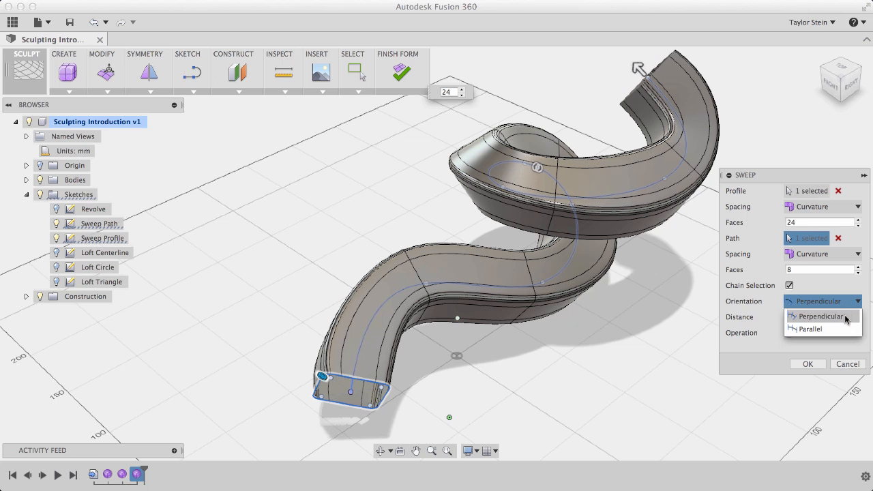
left_click(810, 329)
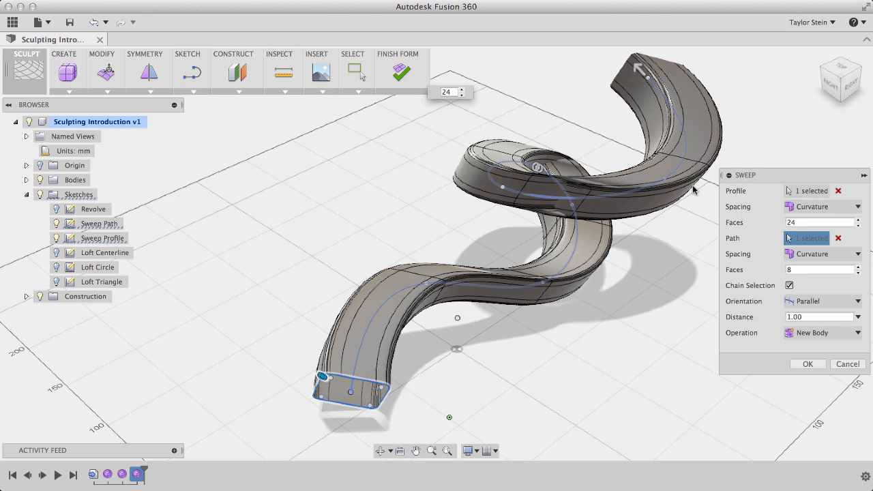
left_click(826, 306)
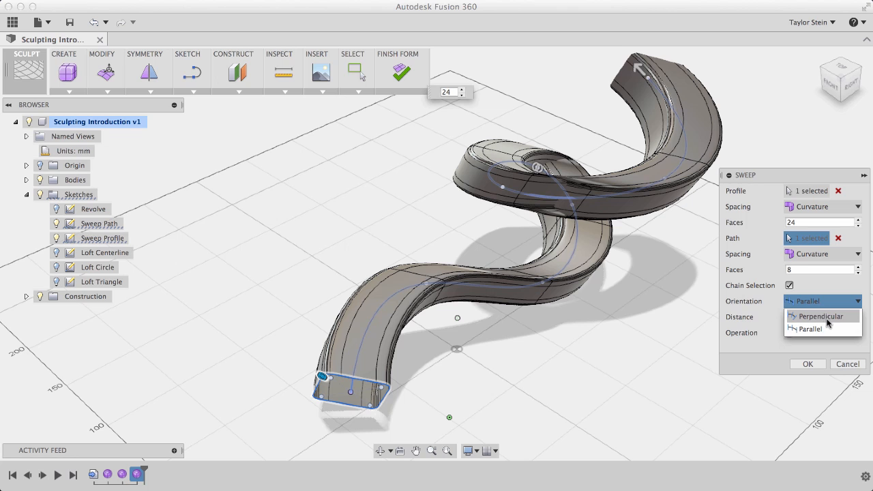
left_click(826, 314)
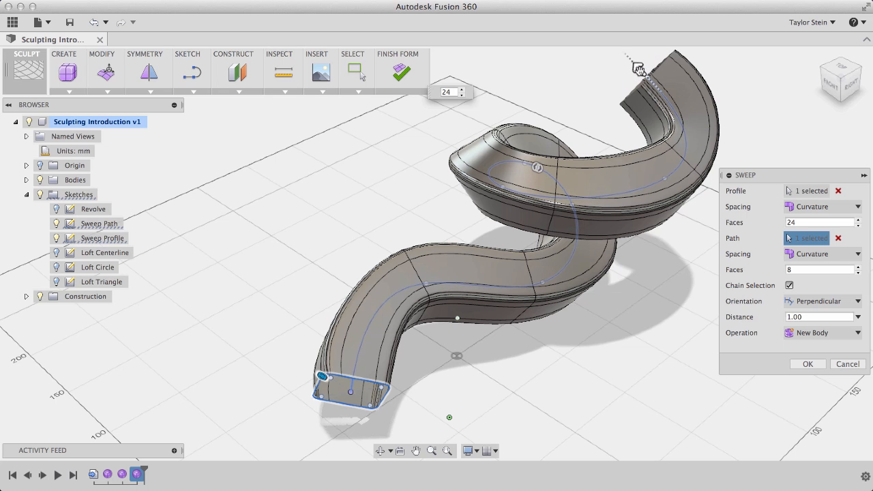
Shorten the sweep along its path to a distance of 0.5, and create it as a new body.
left_click_drag(638, 68, 671, 168)
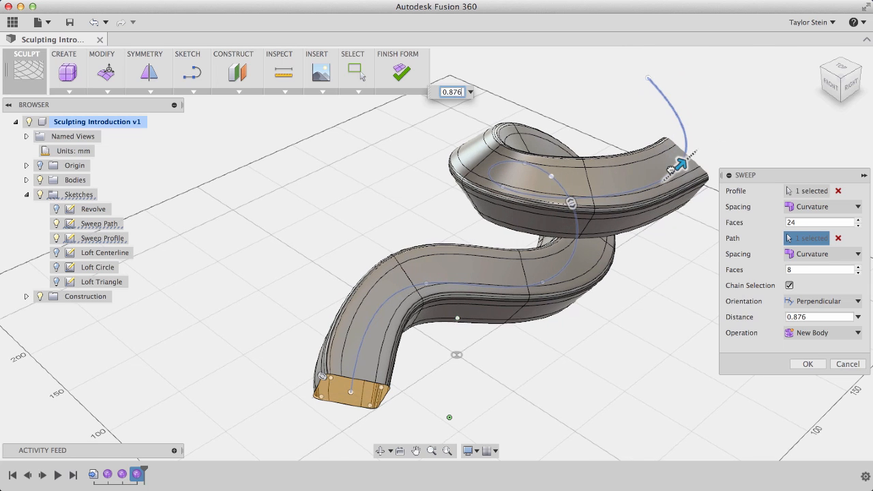
left_click_drag(810, 317, 763, 310)
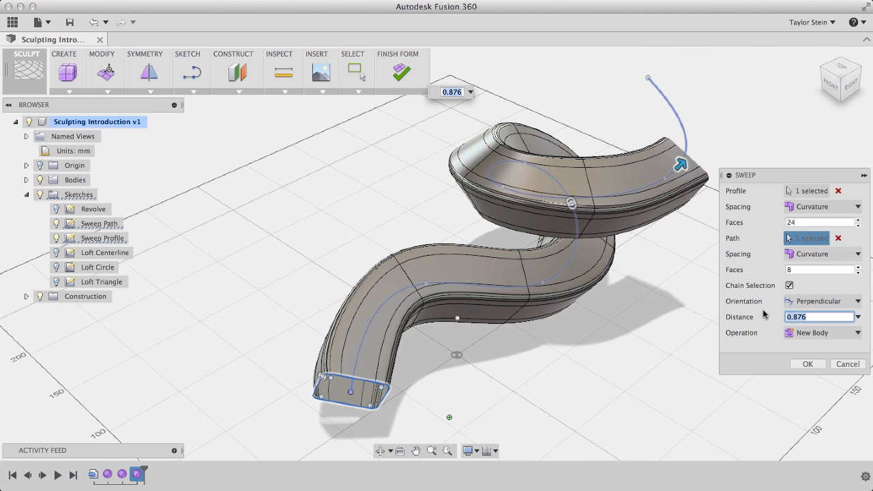
type("0.5")
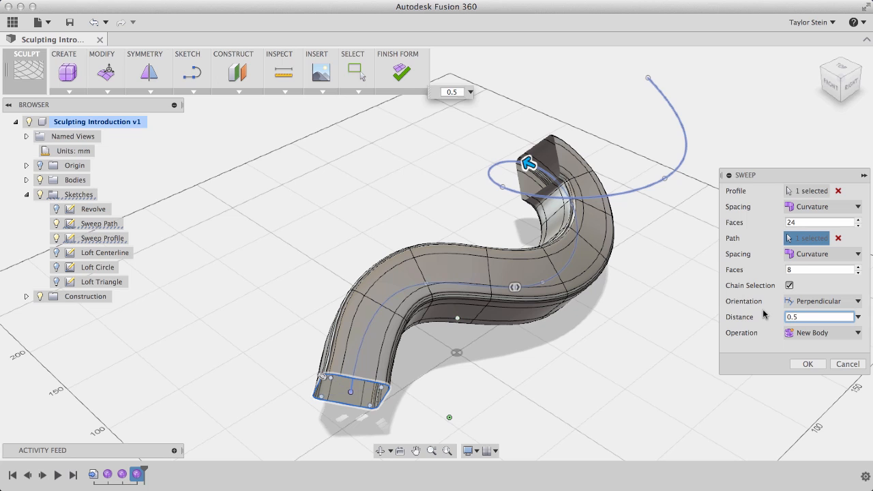
left_click(805, 364)
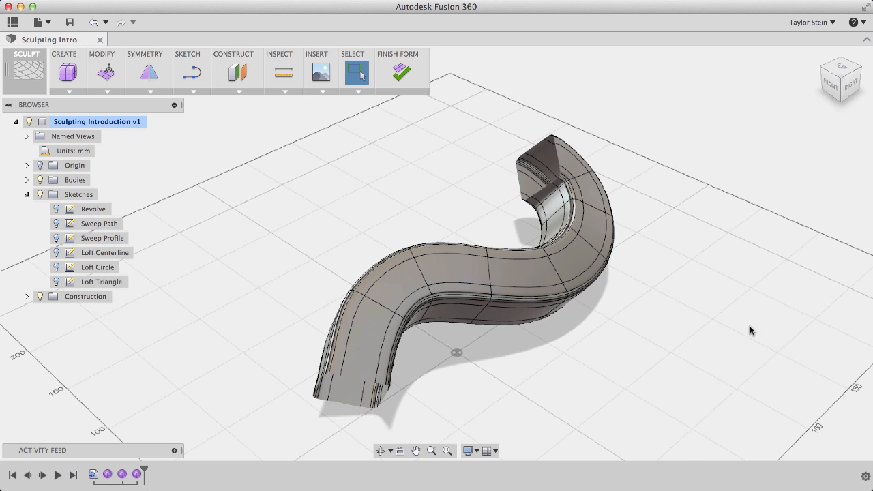
Finish the sweep form to return to solid modeling, and hide the swept body.
left_click(404, 72)
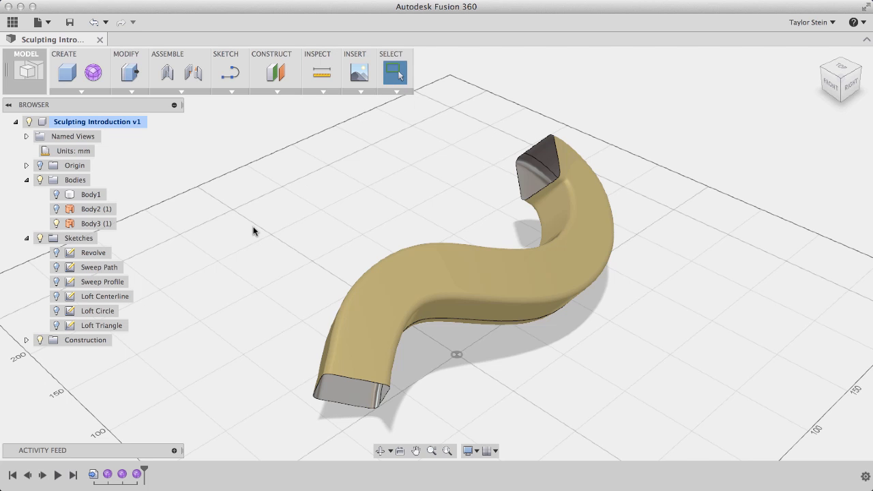
left_click(60, 224)
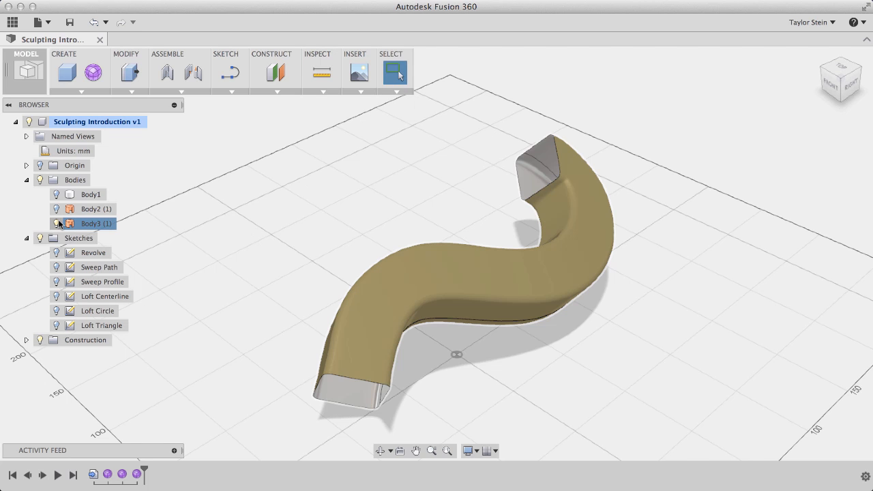
left_click(57, 223)
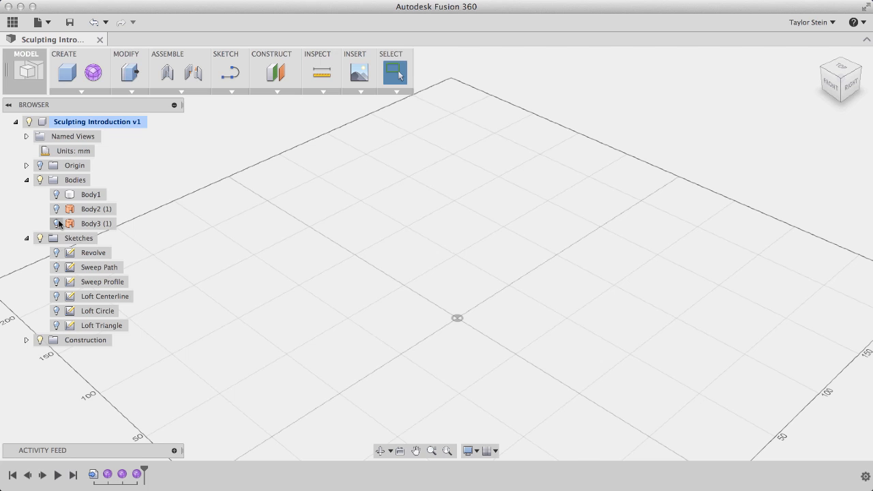
Start a new sculpt form in the design.
left_click(93, 73)
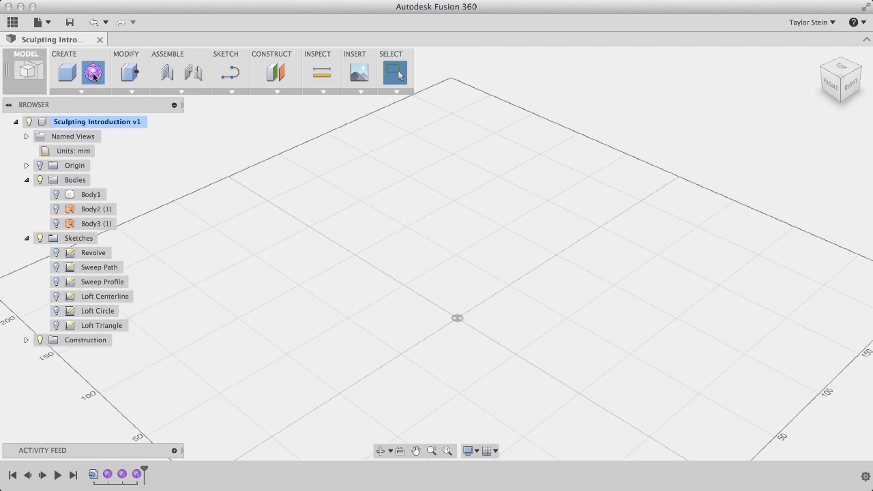
left_click(484, 270)
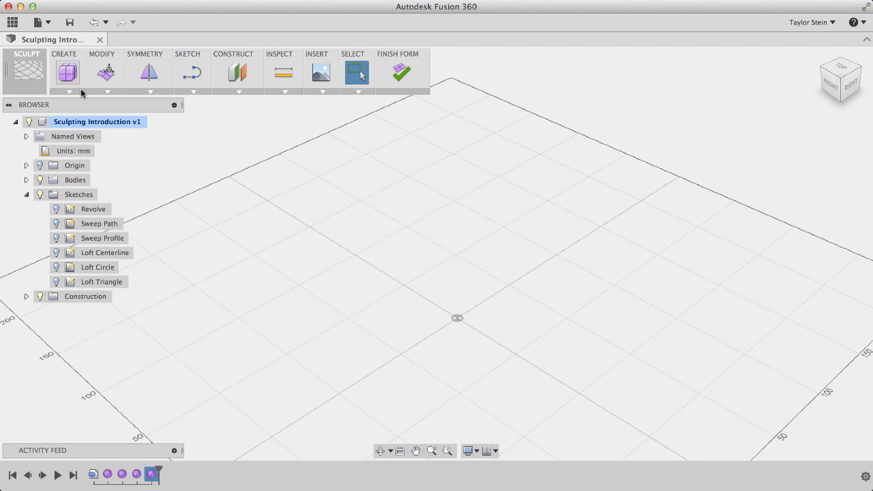
left_click(69, 91)
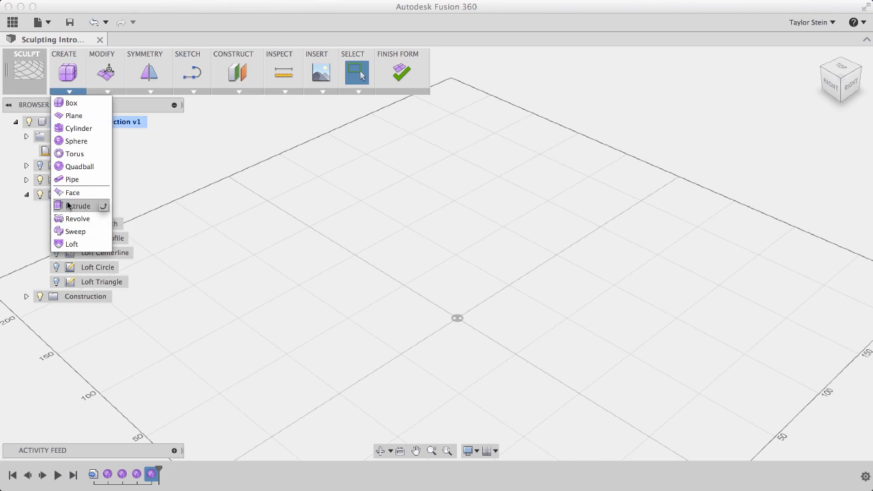
left_click(71, 90)
Show the Loft Centerline, Loft Circle and Loft Triangle sketches.
left_click(60, 252)
left_click(56, 252)
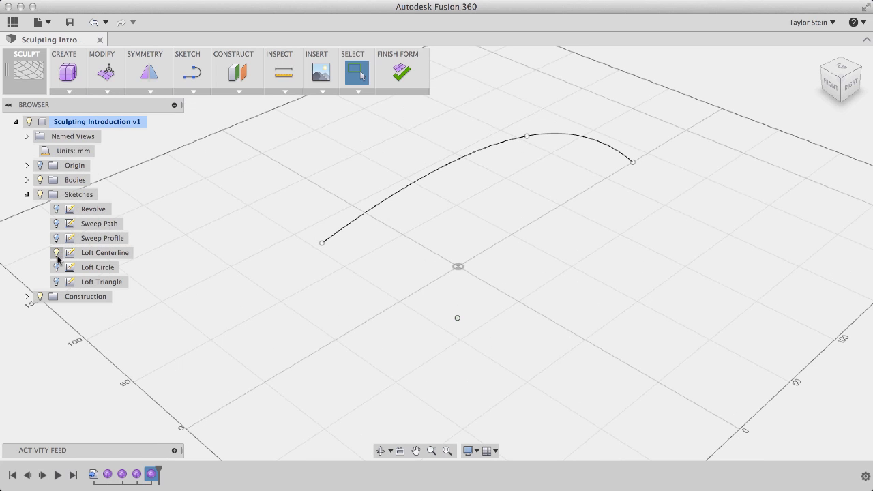
left_click(58, 268)
left_click(56, 267)
left_click(59, 281)
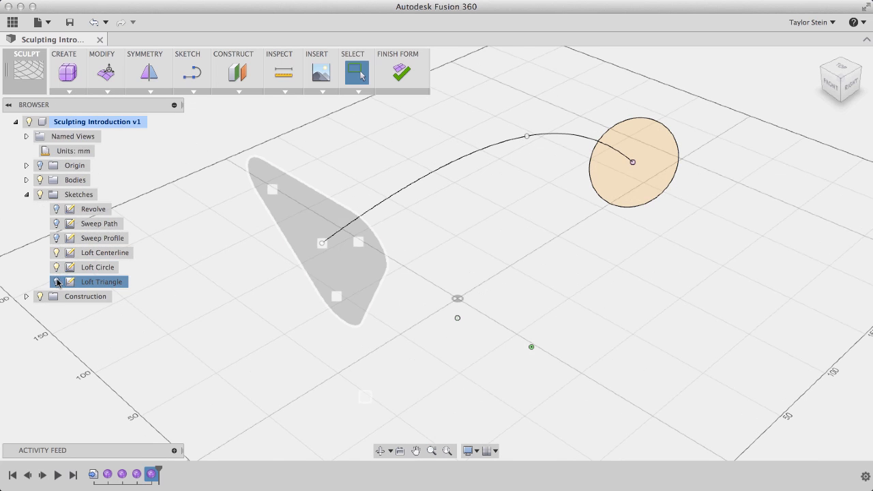
left_click(57, 281)
left_click(239, 213)
middle_click_drag(308, 135, 321, 177)
Start a Loft form using the rounded triangle as the first profile and the circle as the second.
left_click(68, 90)
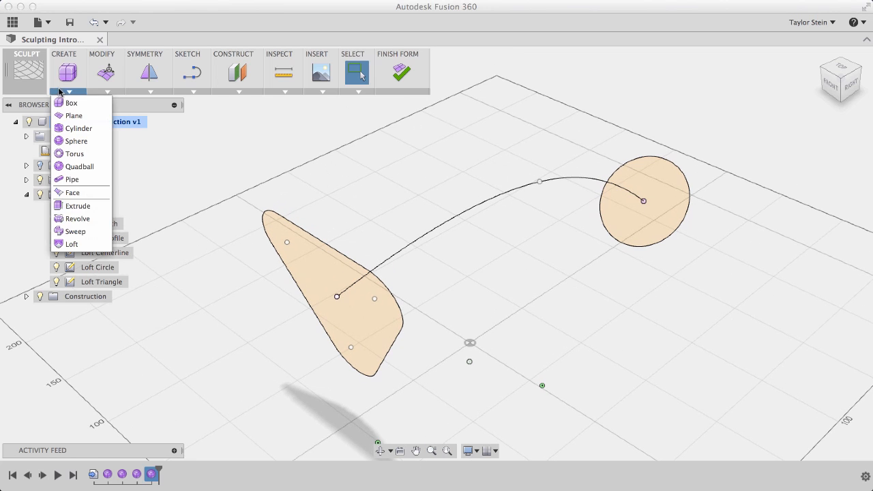
left_click(76, 240)
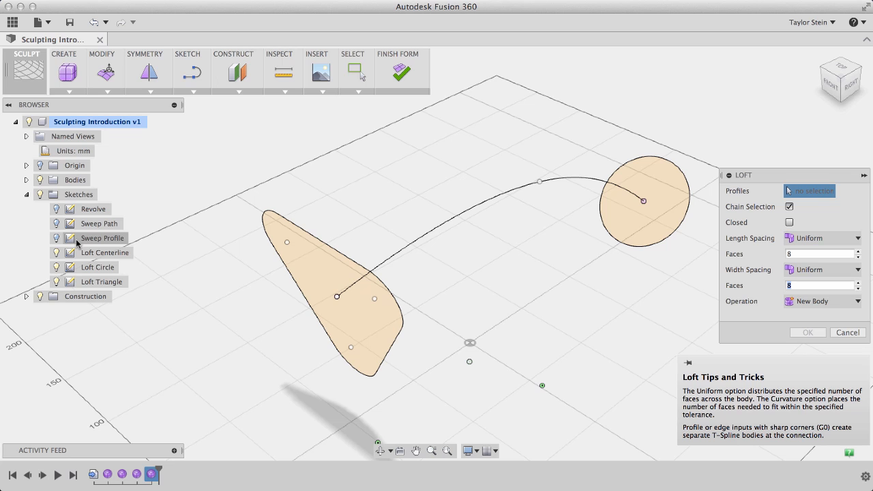
left_click(311, 272)
left_click(645, 218)
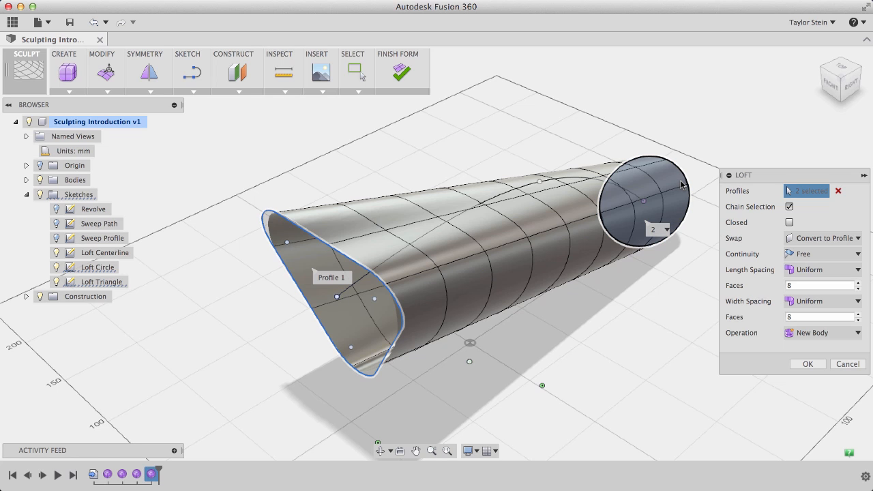
Add the curved path between the two profiles to the loft and convert it to a centerline.
left_click(555, 181)
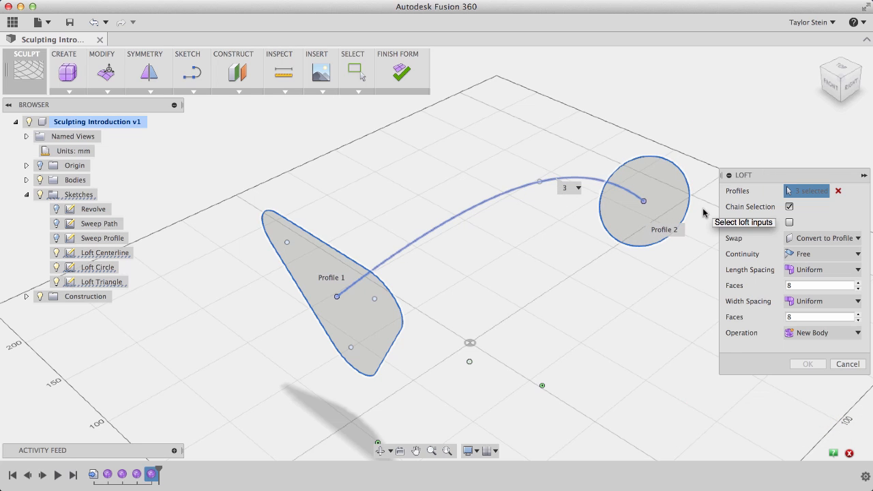
left_click(858, 239)
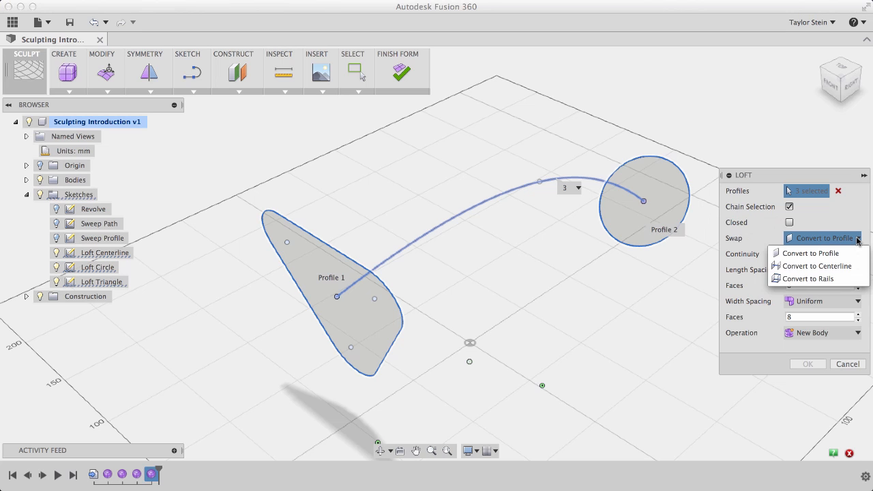
left_click(850, 266)
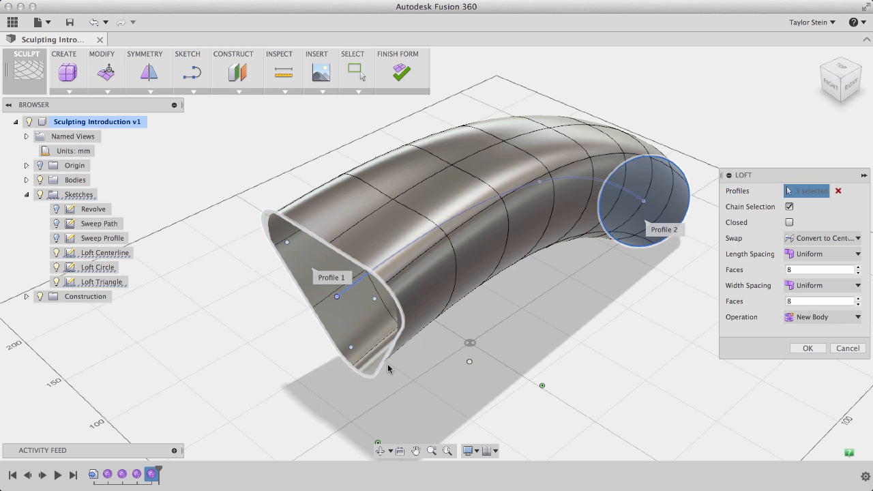
Set the loft's width faces to 16 with Uniform spacing, and create it as a new body.
left_click(810, 306)
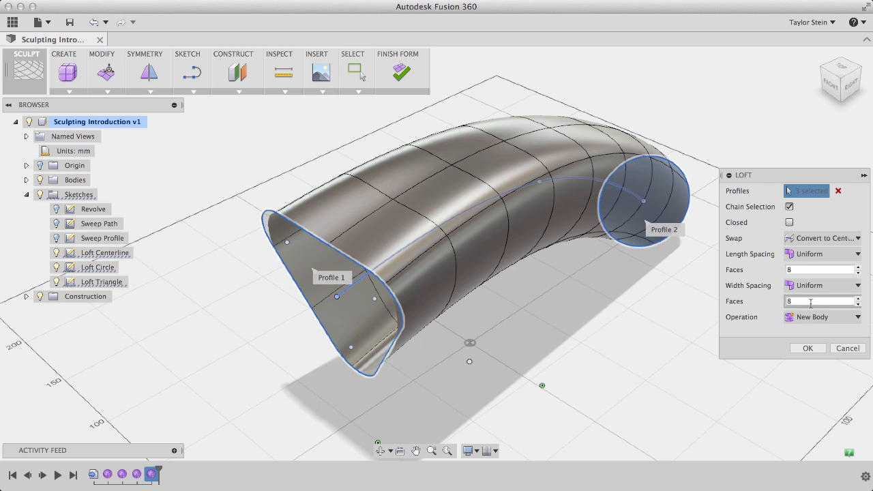
left_click_drag(810, 303, 729, 293)
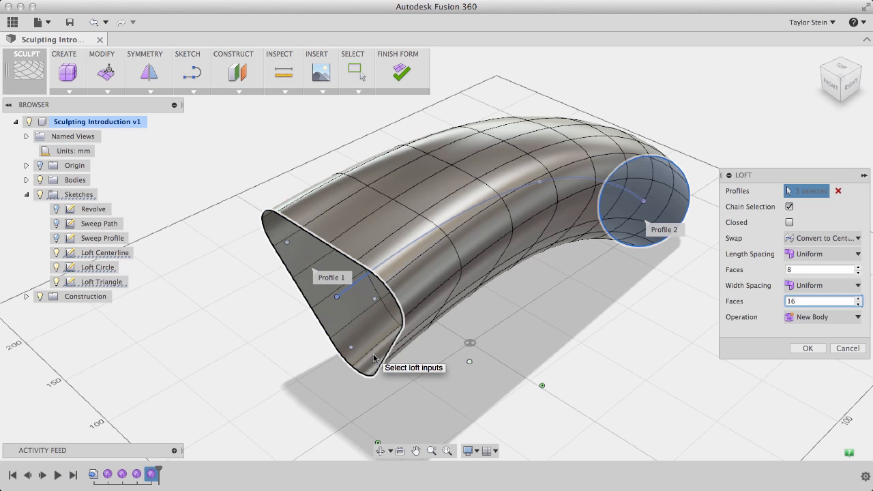
left_click(806, 348)
middle_click_drag(593, 296, 588, 313)
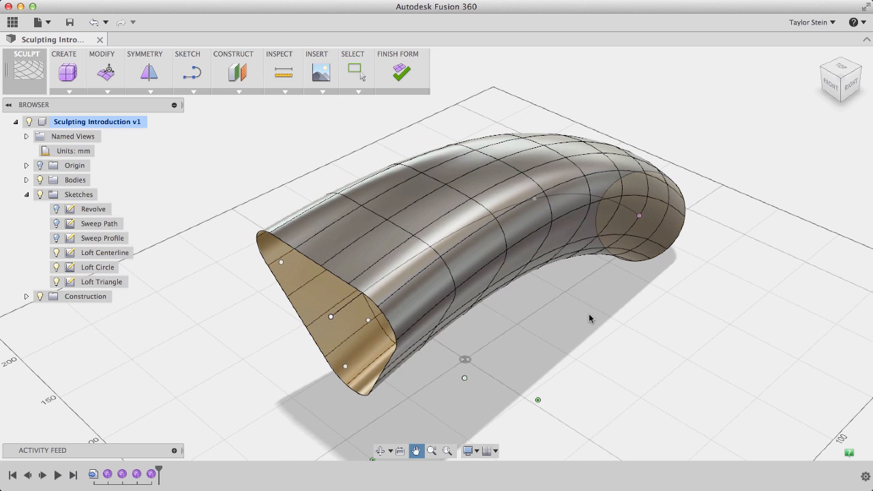
Finish the loft form to return to solid modeling, and hide the Loft Centerline, Loft Circle and Loft Triangle sketches.
left_click(402, 71)
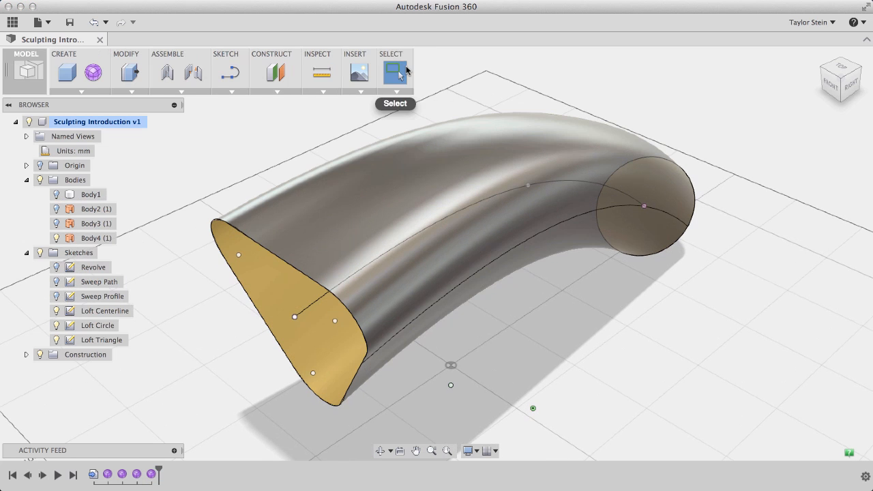
left_click(57, 310)
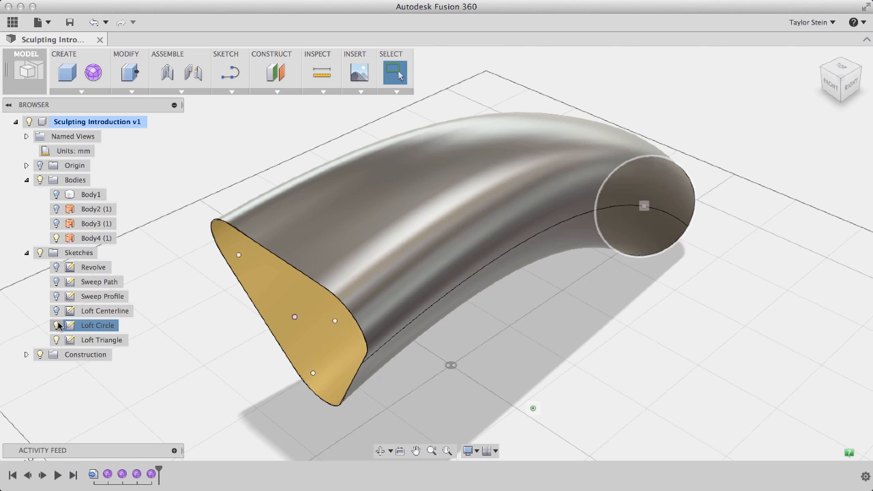
left_click(57, 324)
left_click(57, 339)
Show the swept, revolved and box bodies (Body3, Body2 and Body1) together with the loft, and select the loft body Body4.
left_click(57, 223)
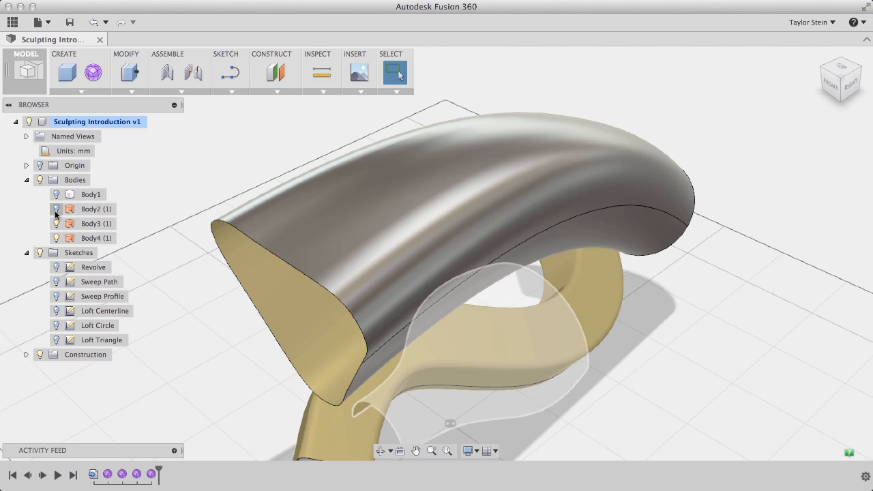
left_click(56, 209)
left_click(57, 194)
left_click(95, 238)
scroll(289, 202, "down", 5)
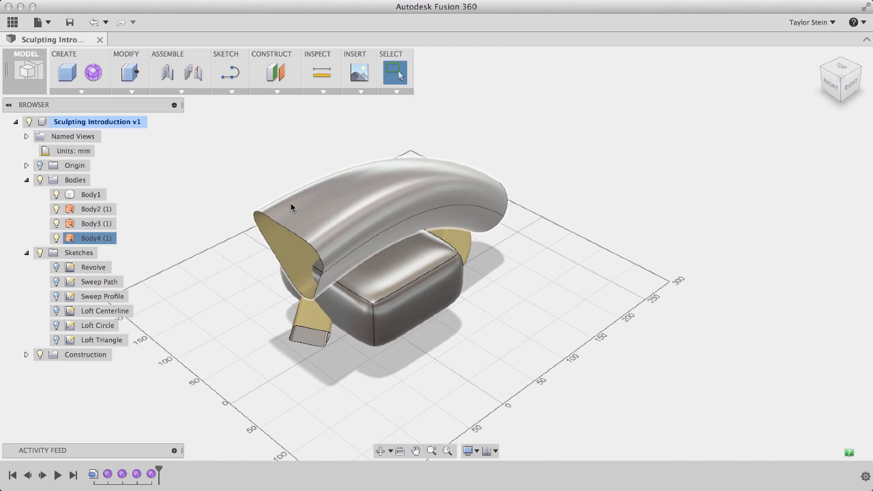